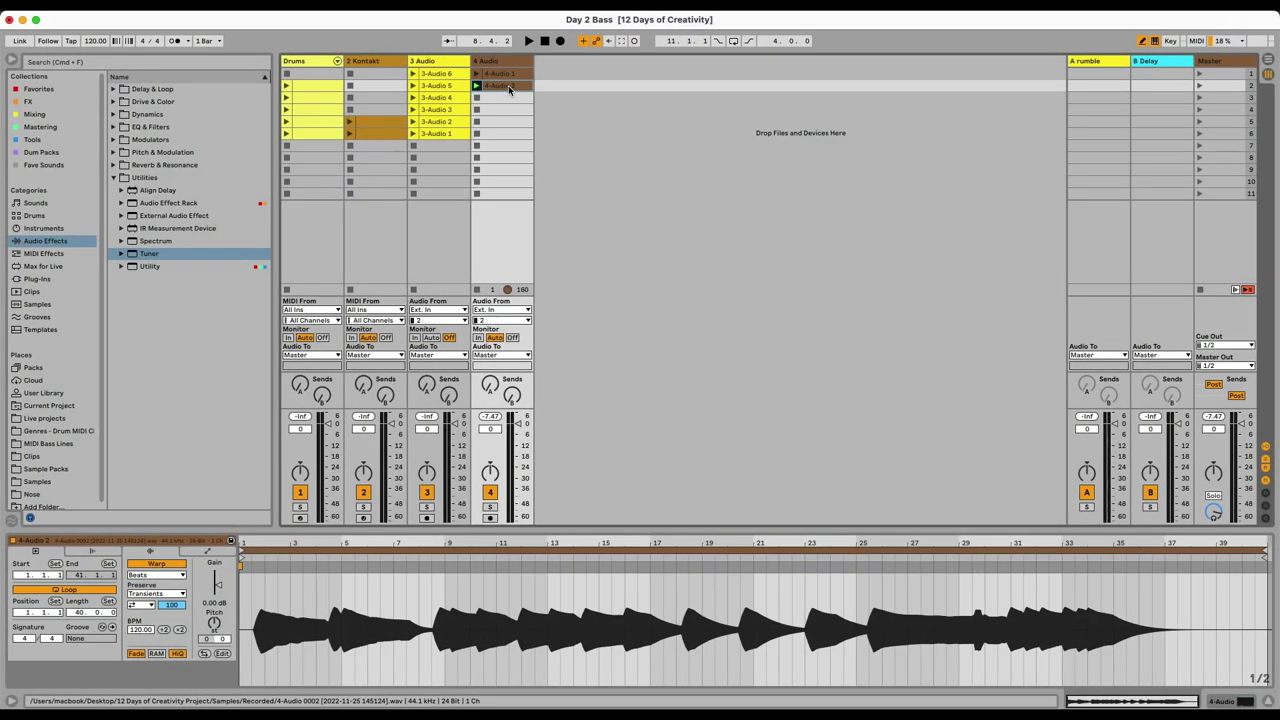
Move the 4-Audio 2 bass clip to start at bar 49 in Arrangement View and play it.
{"action": "key", "text": "Tab"}
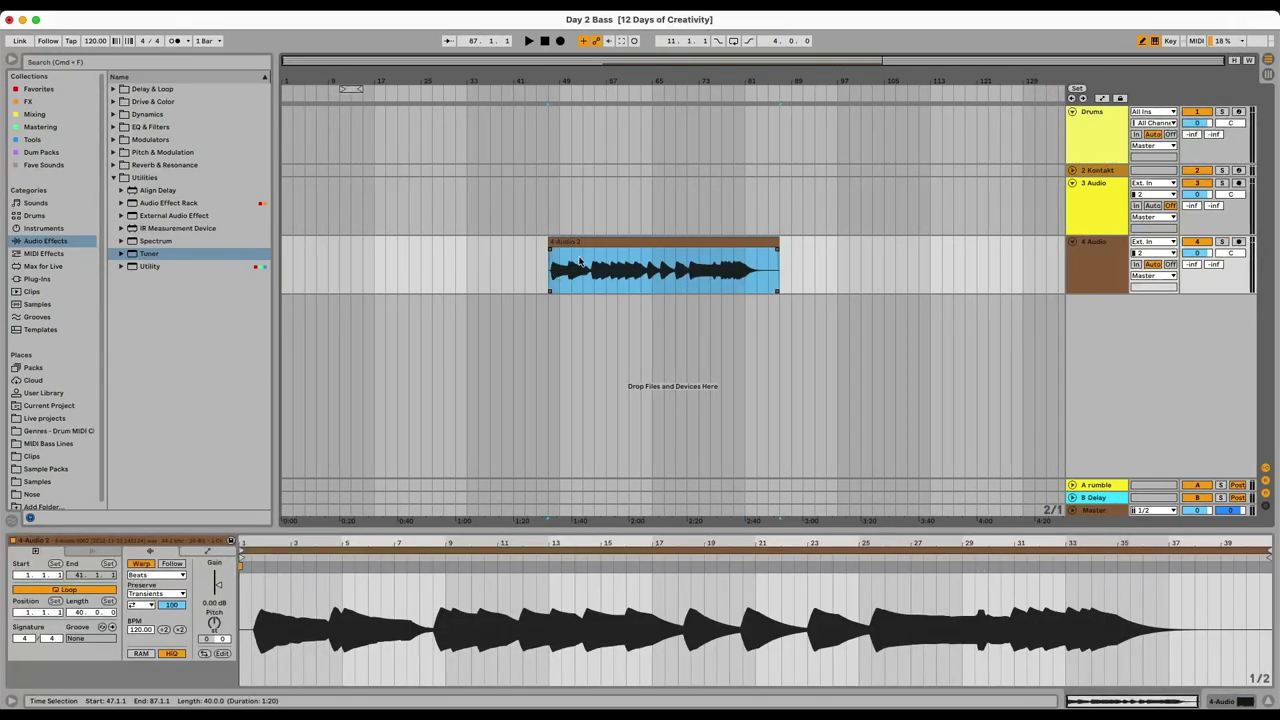
{"action": "scroll", "coordinate": [580, 262], "scroll_direction": "up", "scroll_amount": 3}
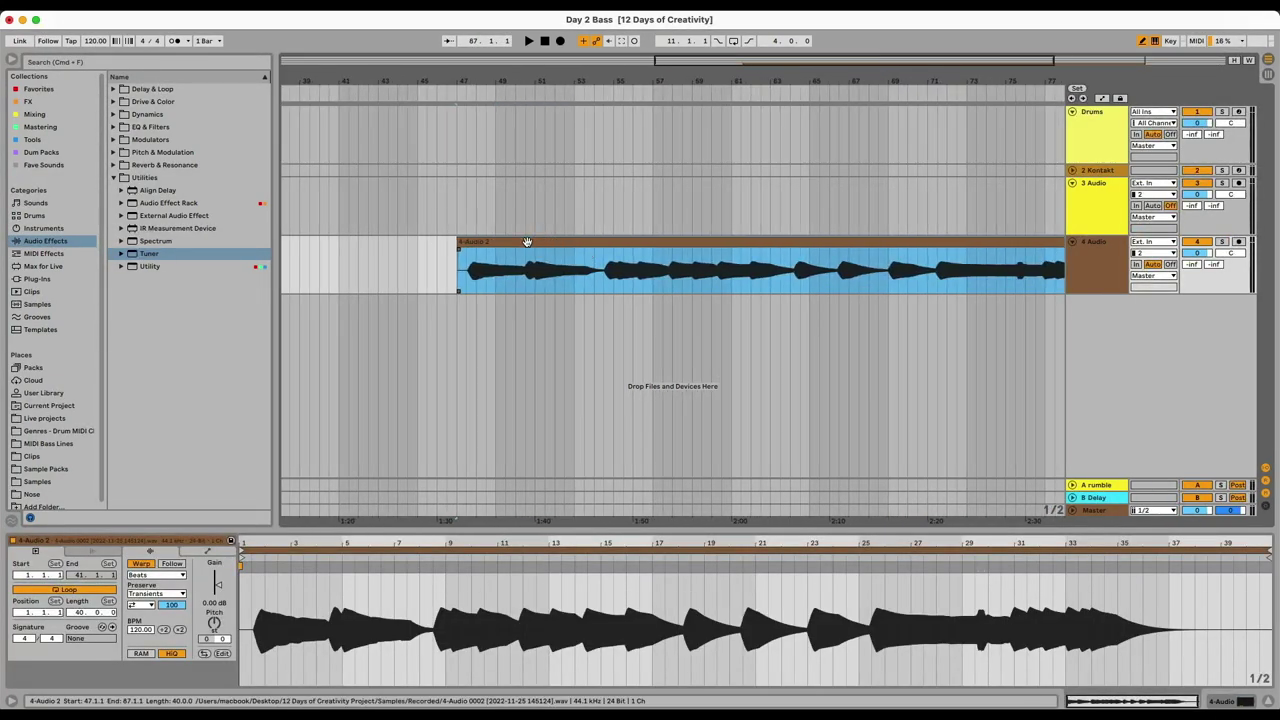
{"action": "left_click_drag", "start_coordinate": [527, 242], "coordinate": [500, 254]}
{"action": "key", "text": "space"}
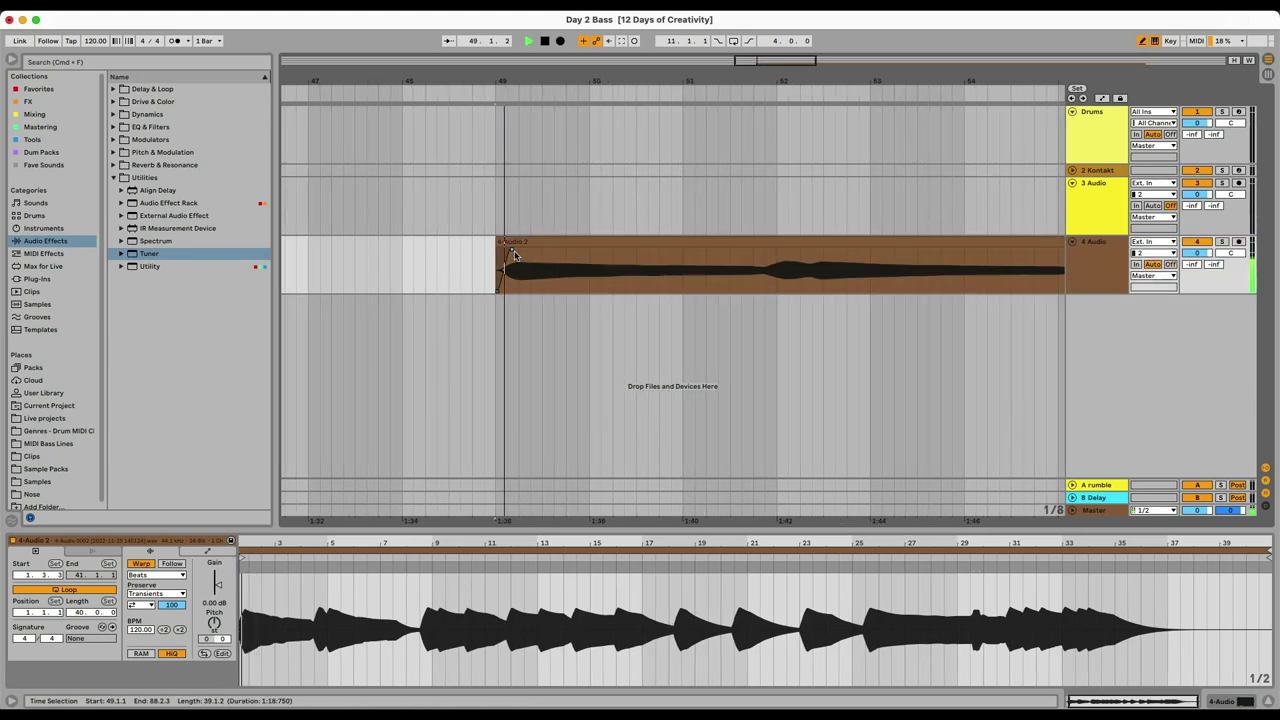
{"action": "scroll", "coordinate": [649, 301], "scroll_direction": "down", "scroll_amount": 5}
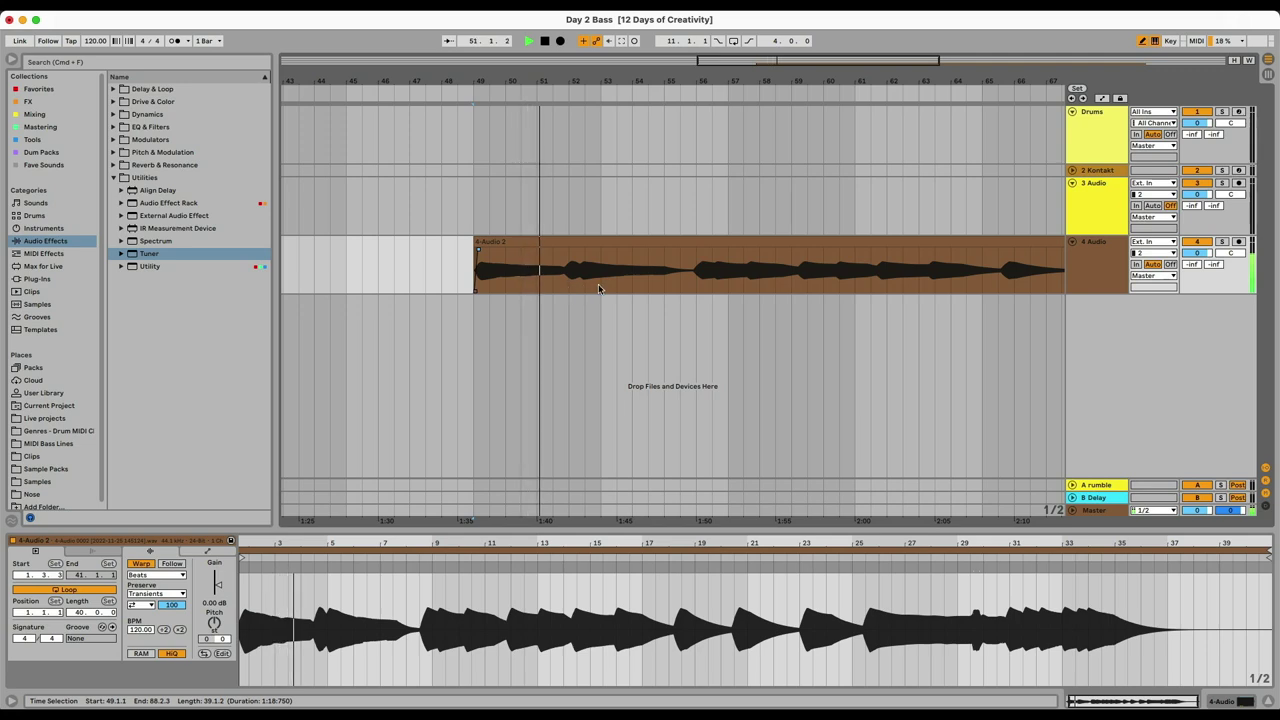
Split the bass clip at bar 55.4.1.
{"action": "left_click", "coordinate": [566, 283]}
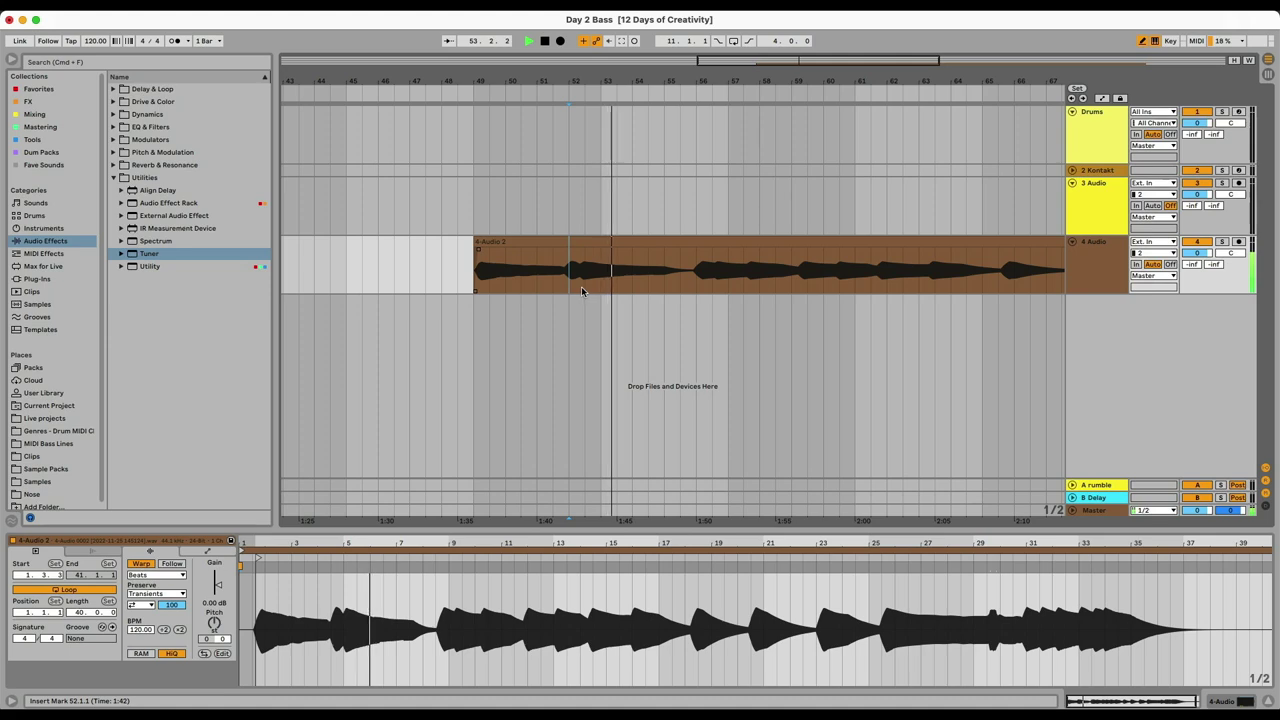
{"action": "key", "text": "plus"}
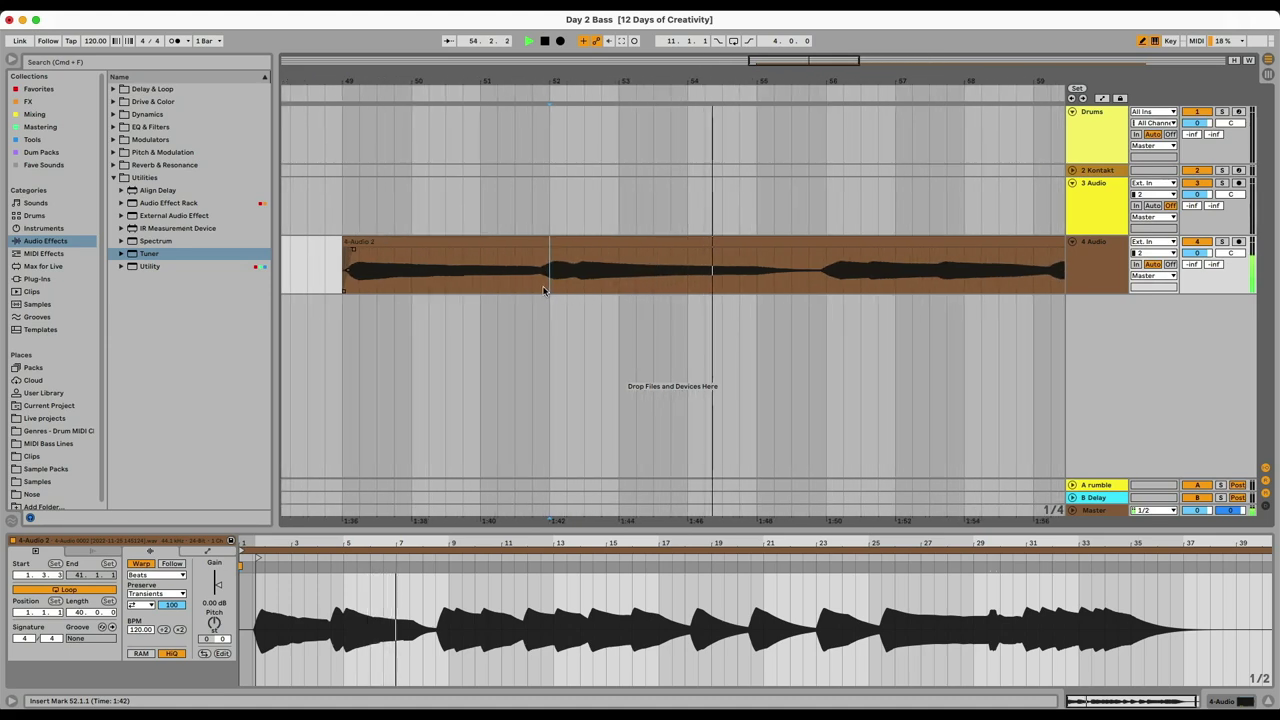
{"action": "left_click", "coordinate": [815, 279]}
{"action": "key", "text": "space"}
{"action": "key", "text": "super+e"}
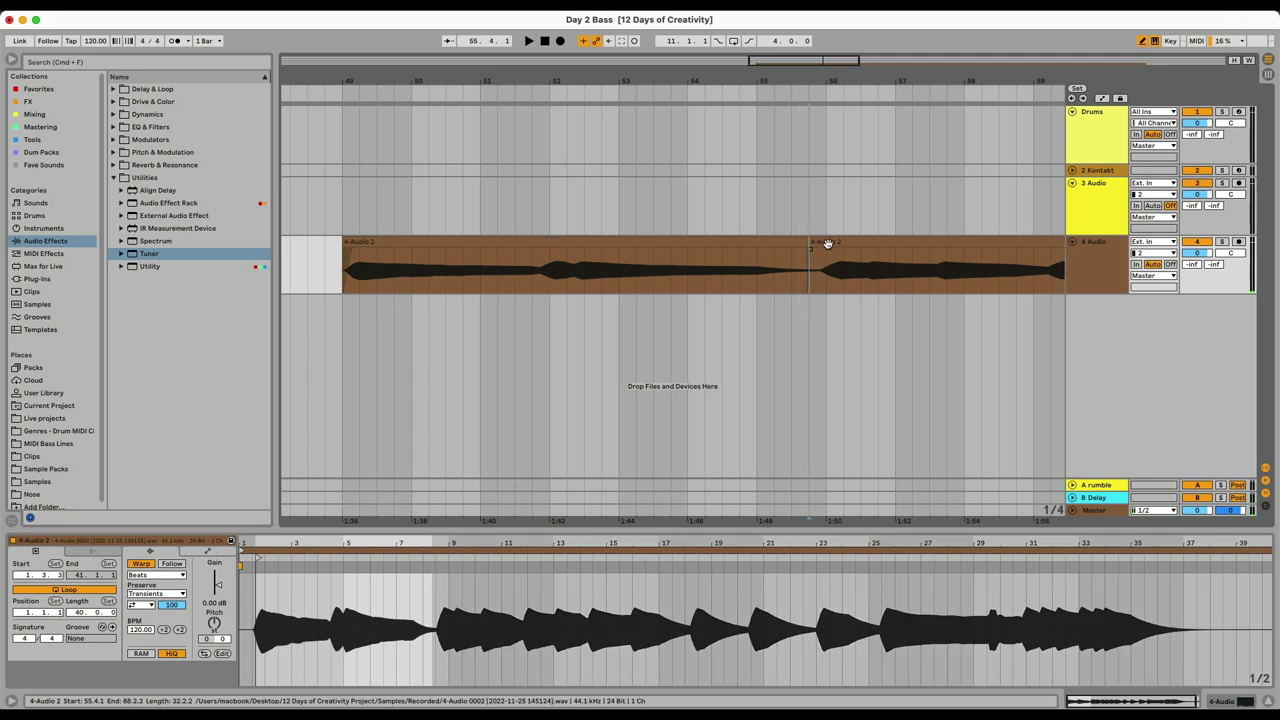
Move the split-off remainder later so it starts at bar 69.4.1.
{"action": "left_click", "coordinate": [828, 244]}
{"action": "key", "text": "minus"}
{"action": "key", "text": "minus"}
{"action": "key", "text": "minus"}
{"action": "left_click_drag", "start_coordinate": [839, 247], "coordinate": [950, 251]}
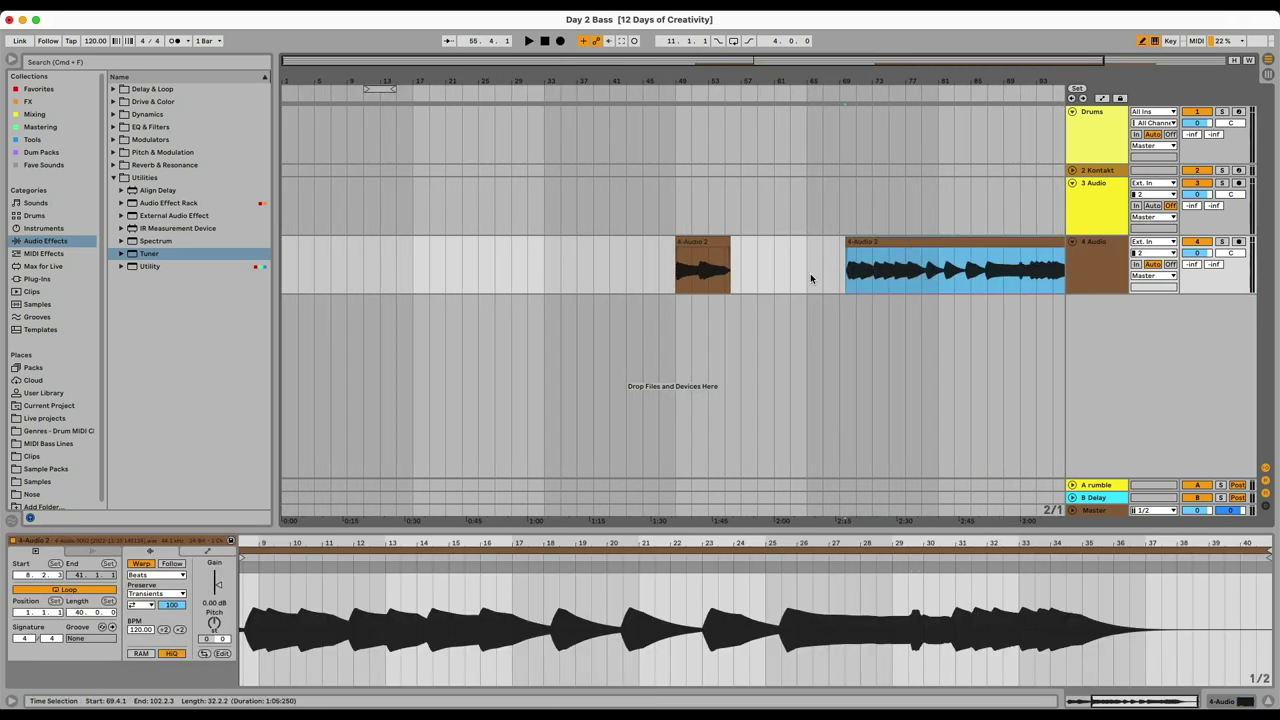
{"action": "key", "text": "plus"}
{"action": "key", "text": "plus"}
{"action": "key", "text": "plus"}
{"action": "key", "text": "plus"}
{"action": "key", "text": "plus"}
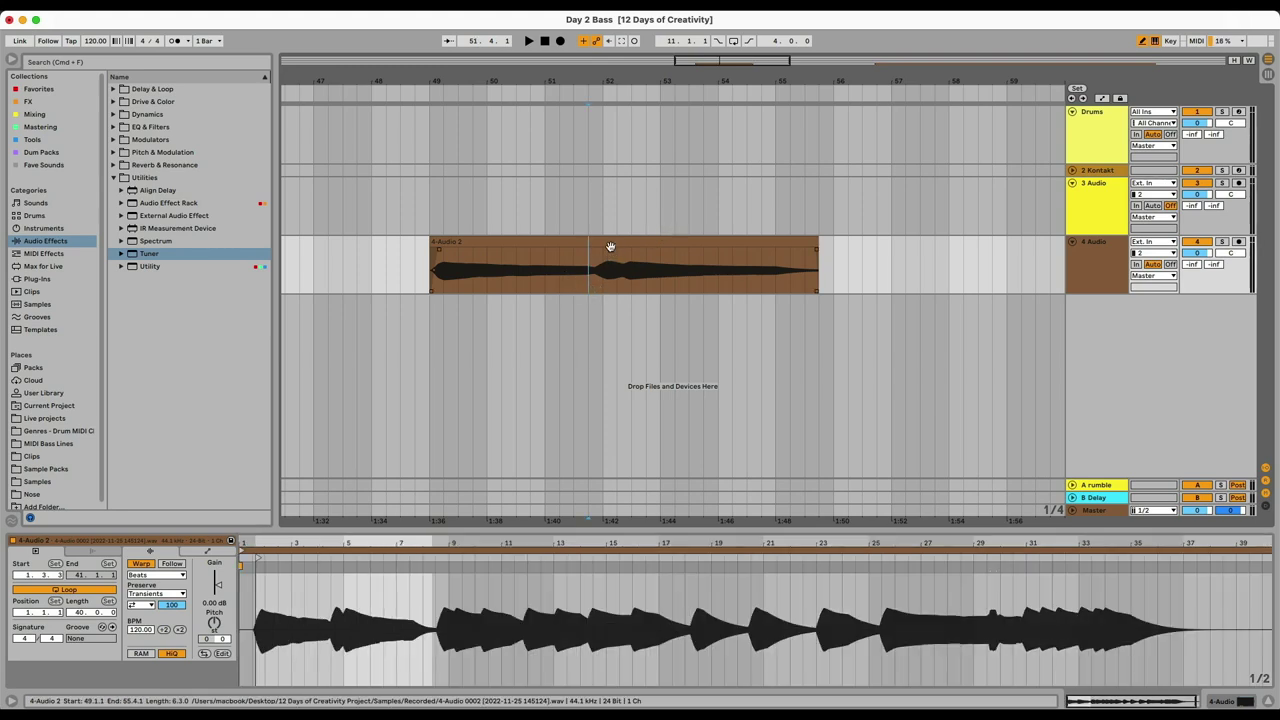
Mark cut points at bars 57 and 53 on the bar-49 bass clip, then play from bar 53.
{"action": "left_click", "coordinate": [608, 240]}
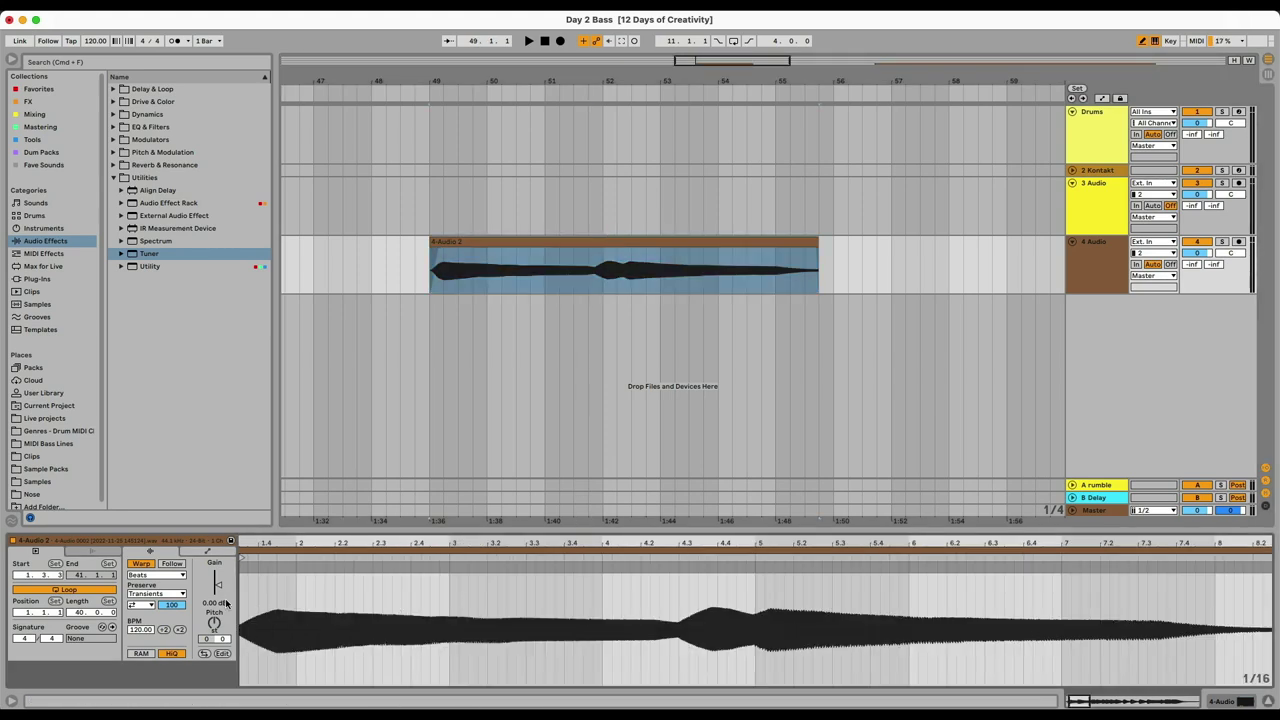
{"action": "mouse_move", "coordinate": [266, 591]}
{"action": "left_mouse_down"}
{"action": "mouse_move", "coordinate": [527, 591]}
{"action": "mouse_move", "coordinate": [580, 566]}
{"action": "mouse_move", "coordinate": [549, 567]}
{"action": "left_mouse_up"}
{"action": "left_click", "coordinate": [513, 573]}
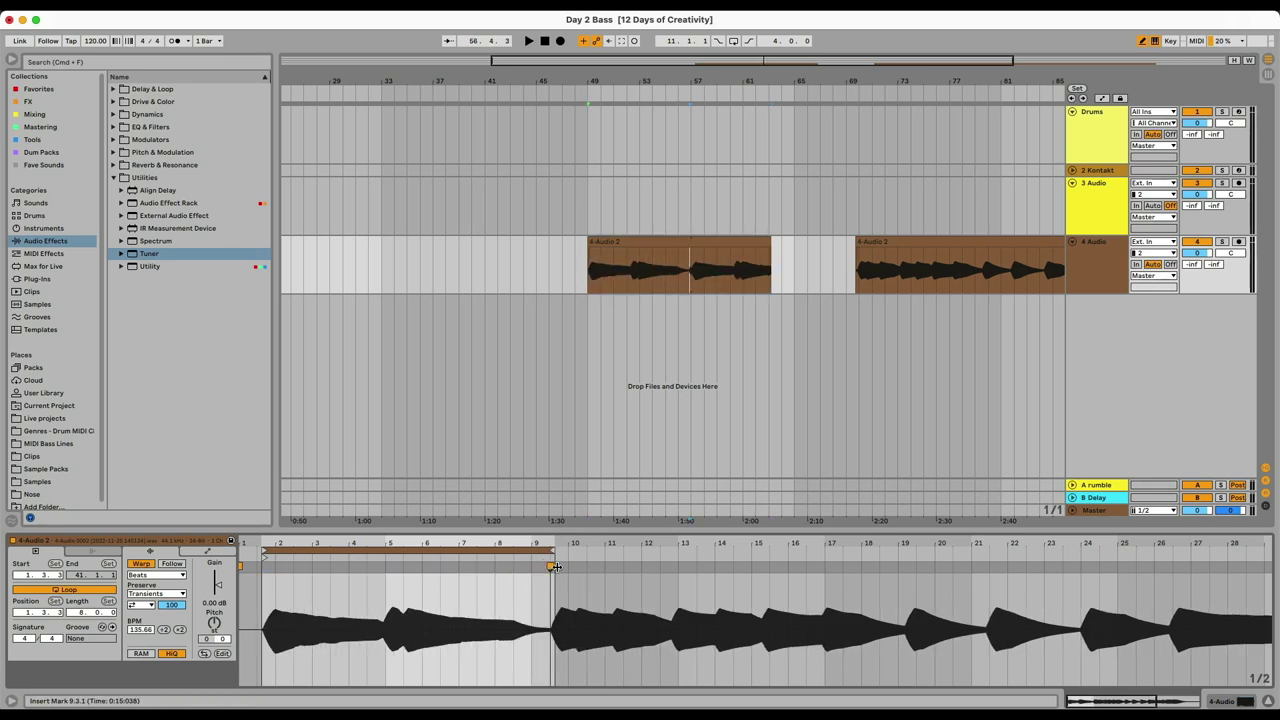
{"action": "left_click", "coordinate": [683, 278]}
{"action": "key", "text": "plus"}
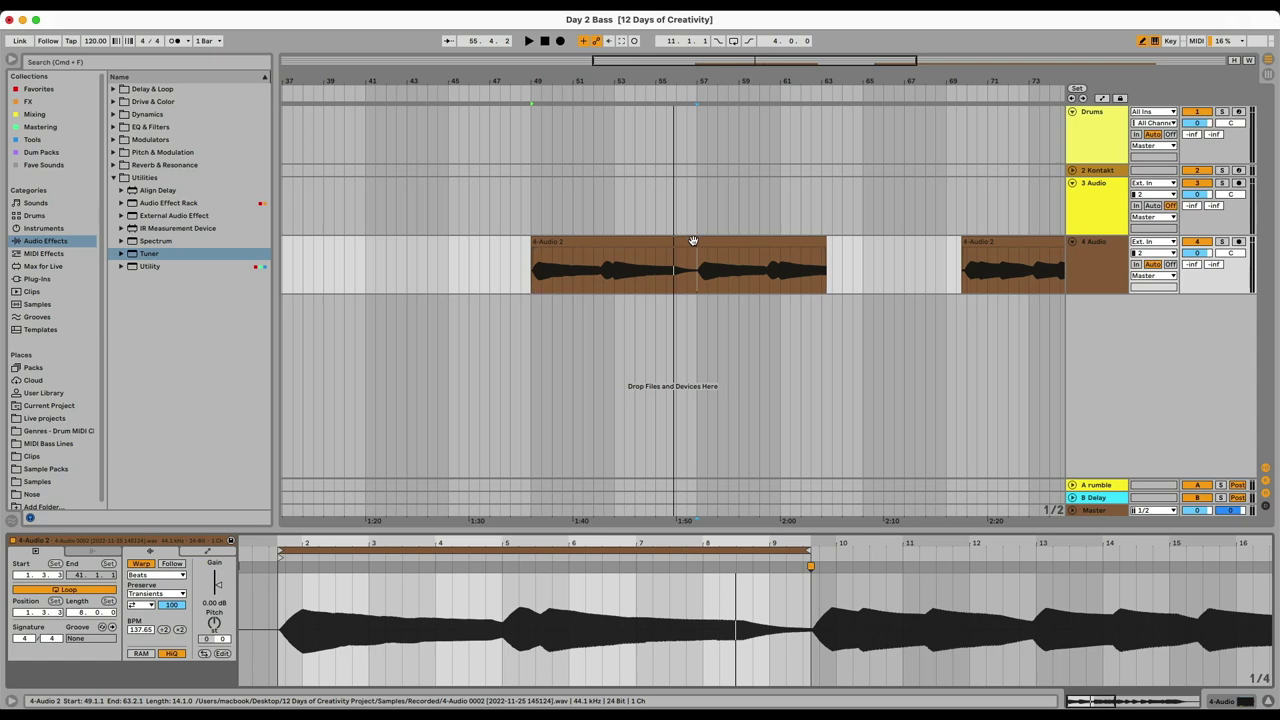
{"action": "scroll", "coordinate": [583, 280], "scroll_direction": "up", "scroll_amount": 3}
{"action": "left_click", "coordinate": [656, 282]}
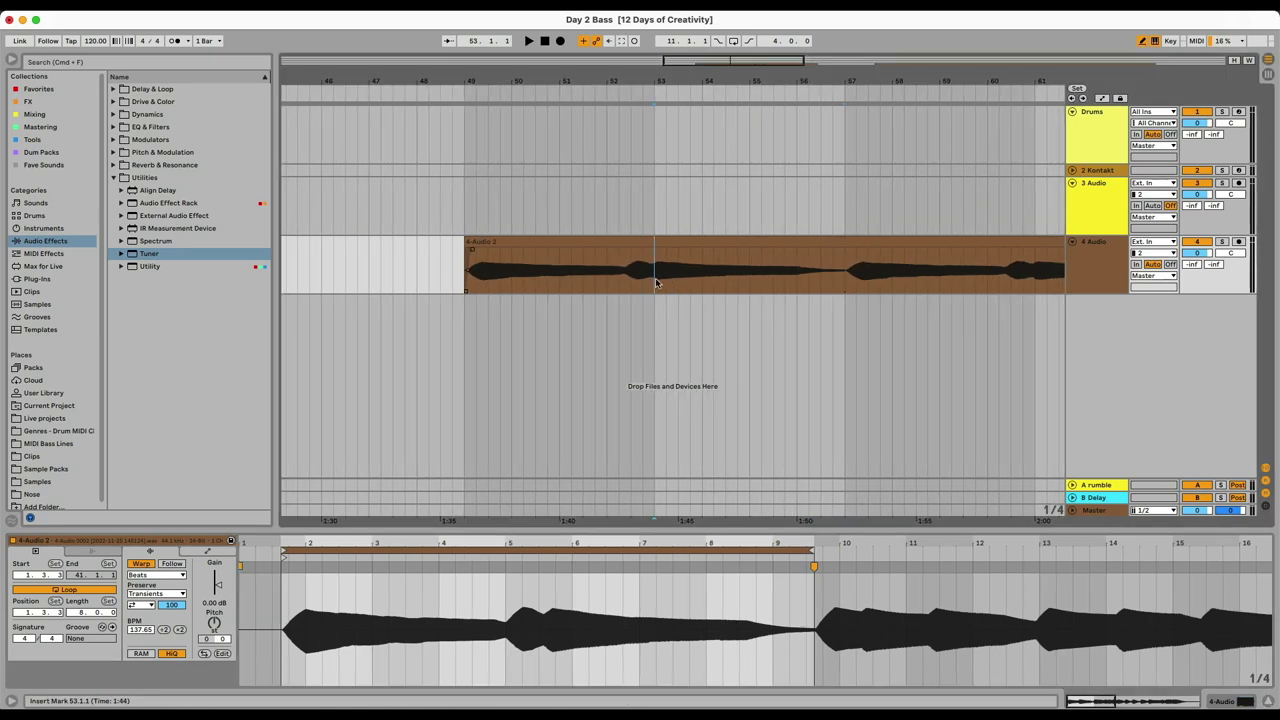
{"action": "key", "text": "space"}
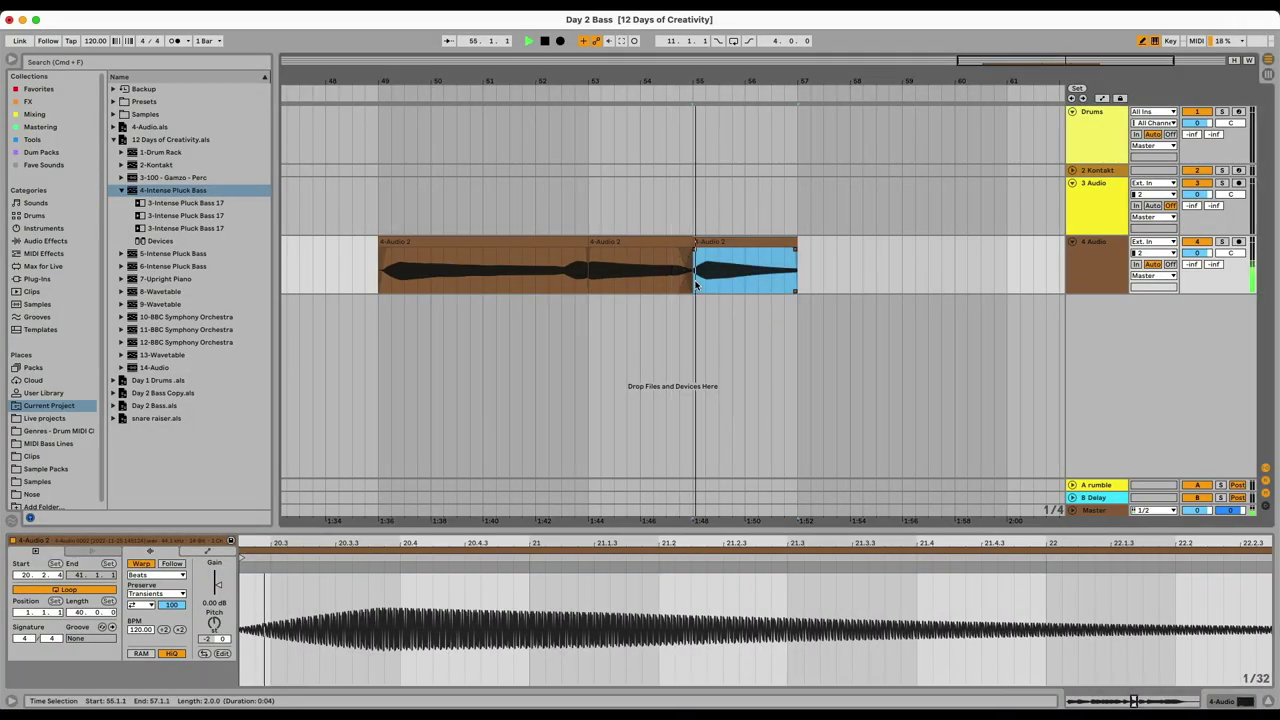
Select the three bass pieces from bar 49 to 57 and consolidate them into one clip.
{"action": "left_click", "coordinate": [213, 623]}
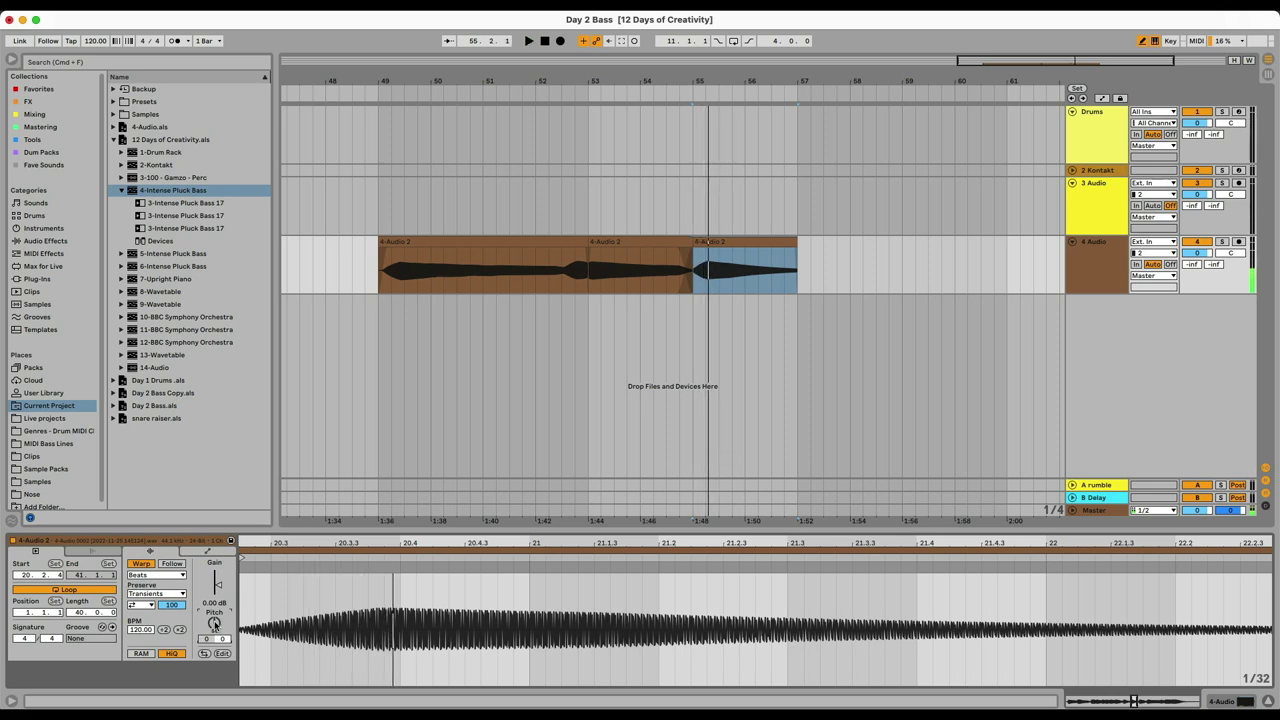
{"action": "left_click_drag", "start_coordinate": [797, 268], "coordinate": [507, 280]}
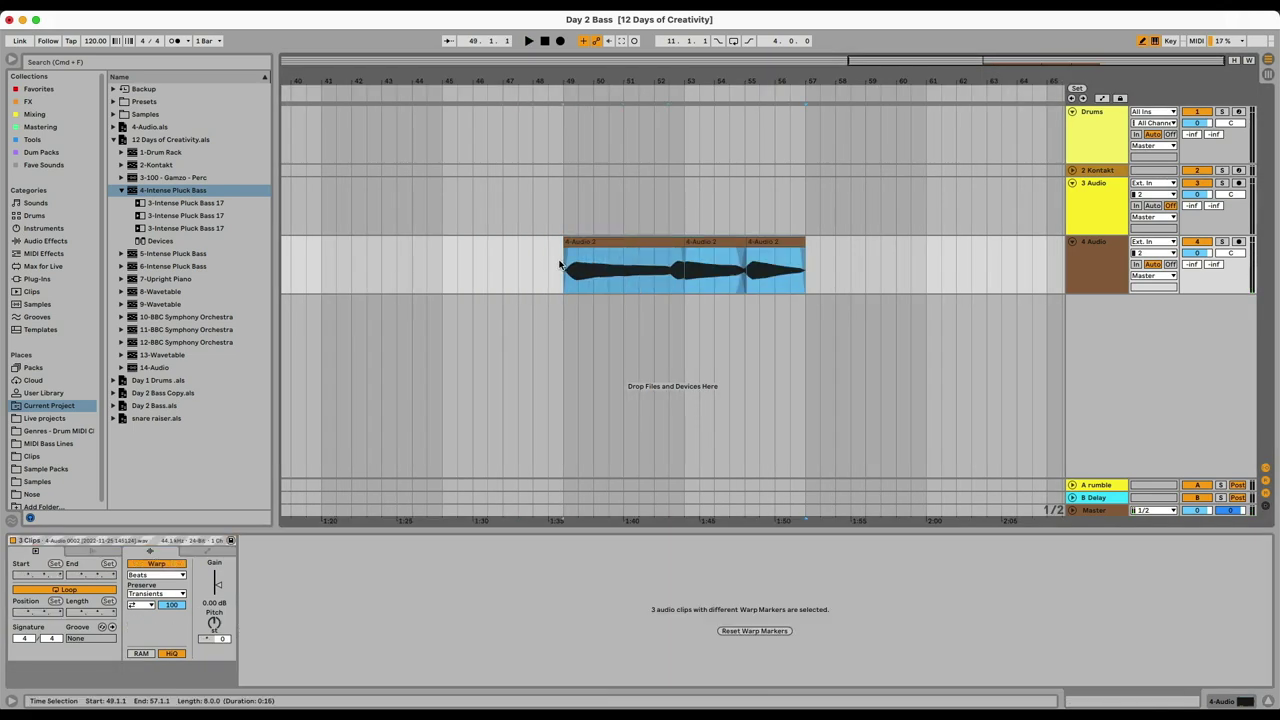
{"action": "key", "text": "super+j"}
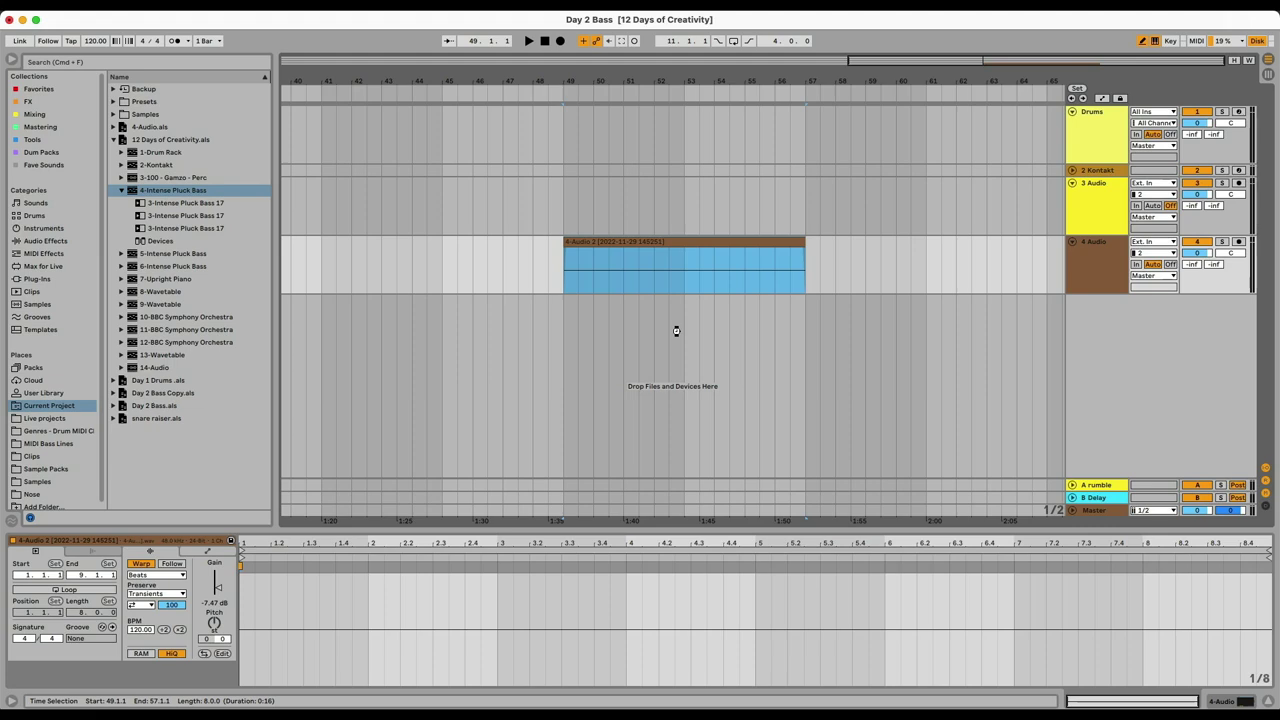
In Session View, launch the consolidated bass clip together with the drums clip in row 5.
{"action": "key", "text": "Tab"}
{"action": "left_click", "coordinate": [503, 86]}
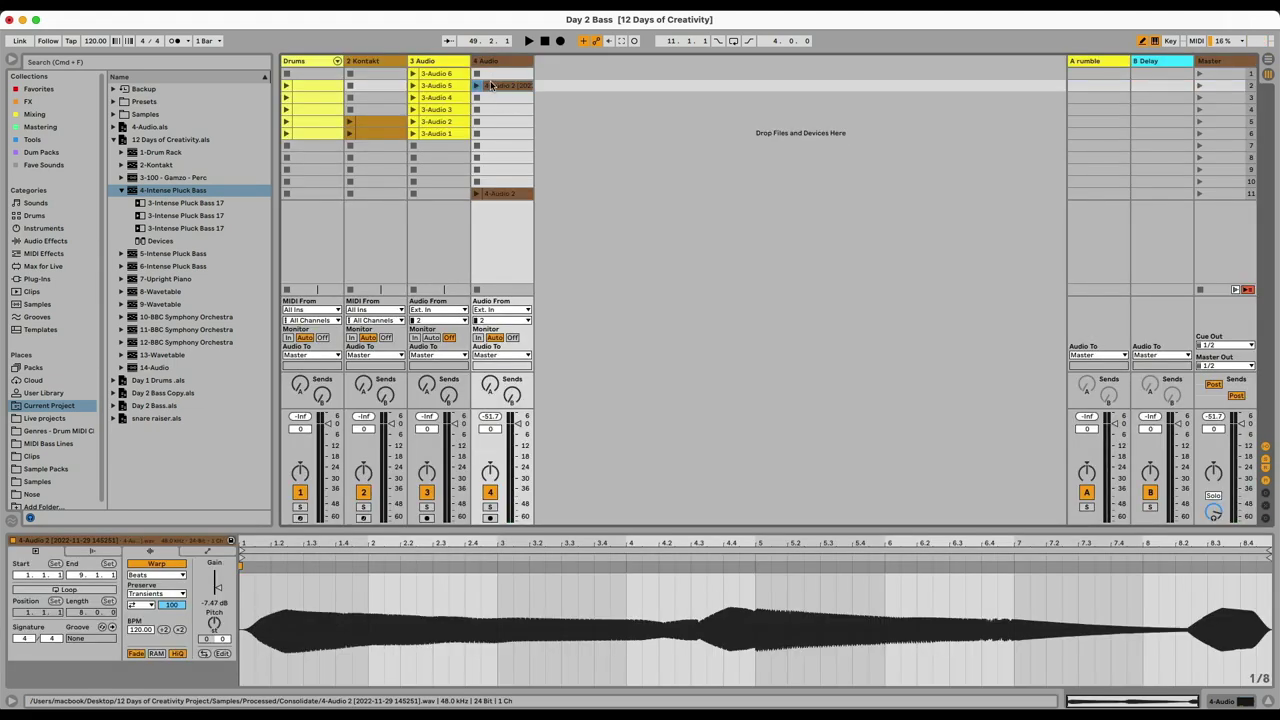
{"action": "left_click", "coordinate": [476, 86]}
{"action": "left_click", "coordinate": [287, 121]}
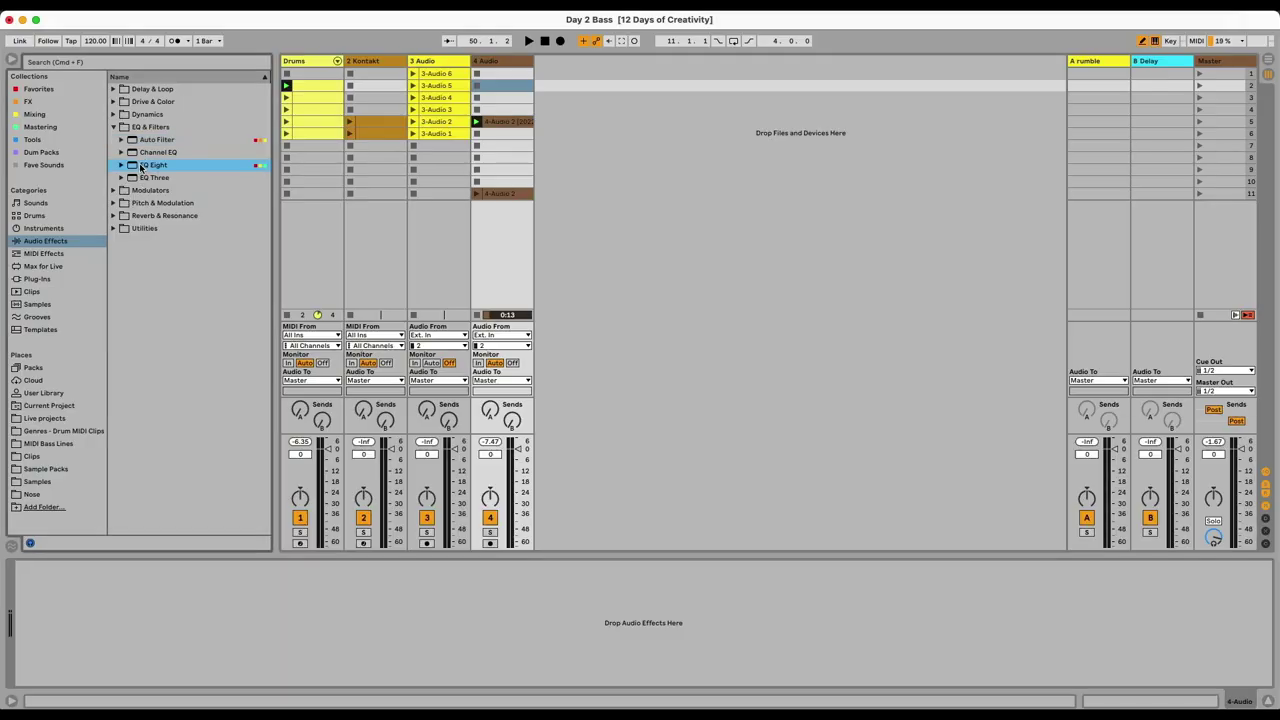
Make EQ Eight's first band on the 4 Audio track a low-cut filter around 92 Hz.
{"action": "left_click", "coordinate": [71, 670]}
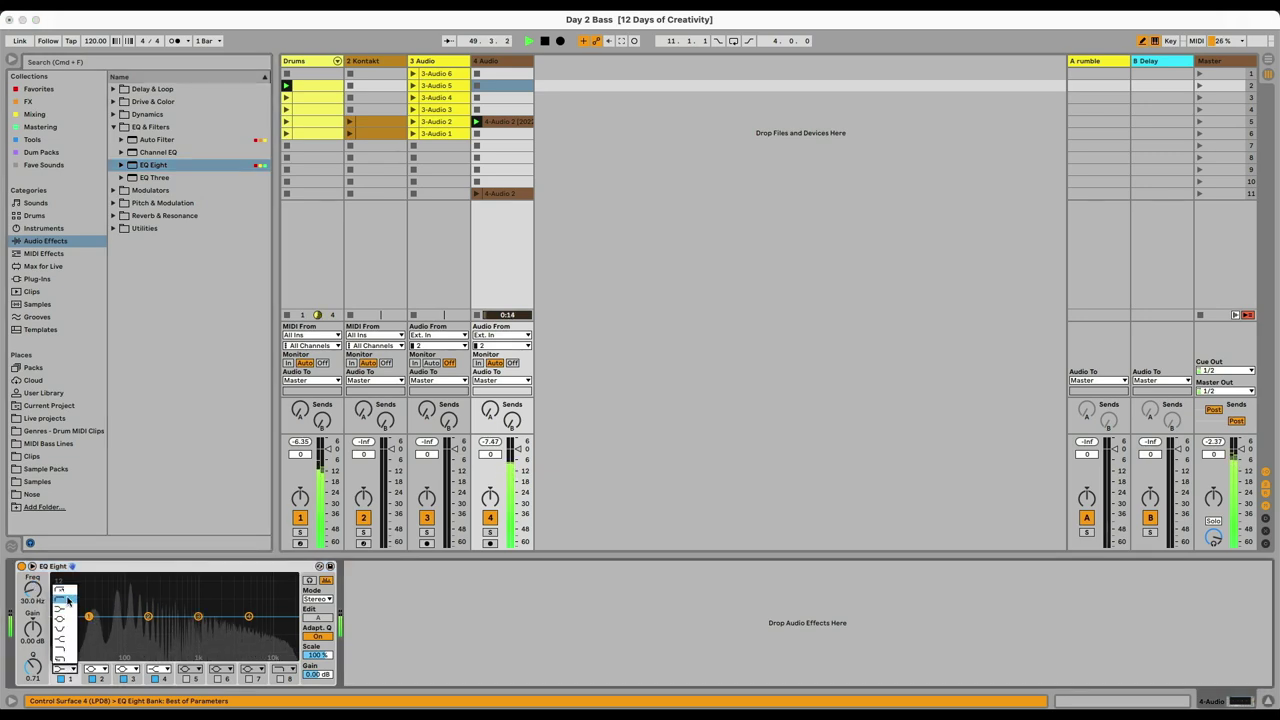
{"action": "left_click", "coordinate": [68, 597]}
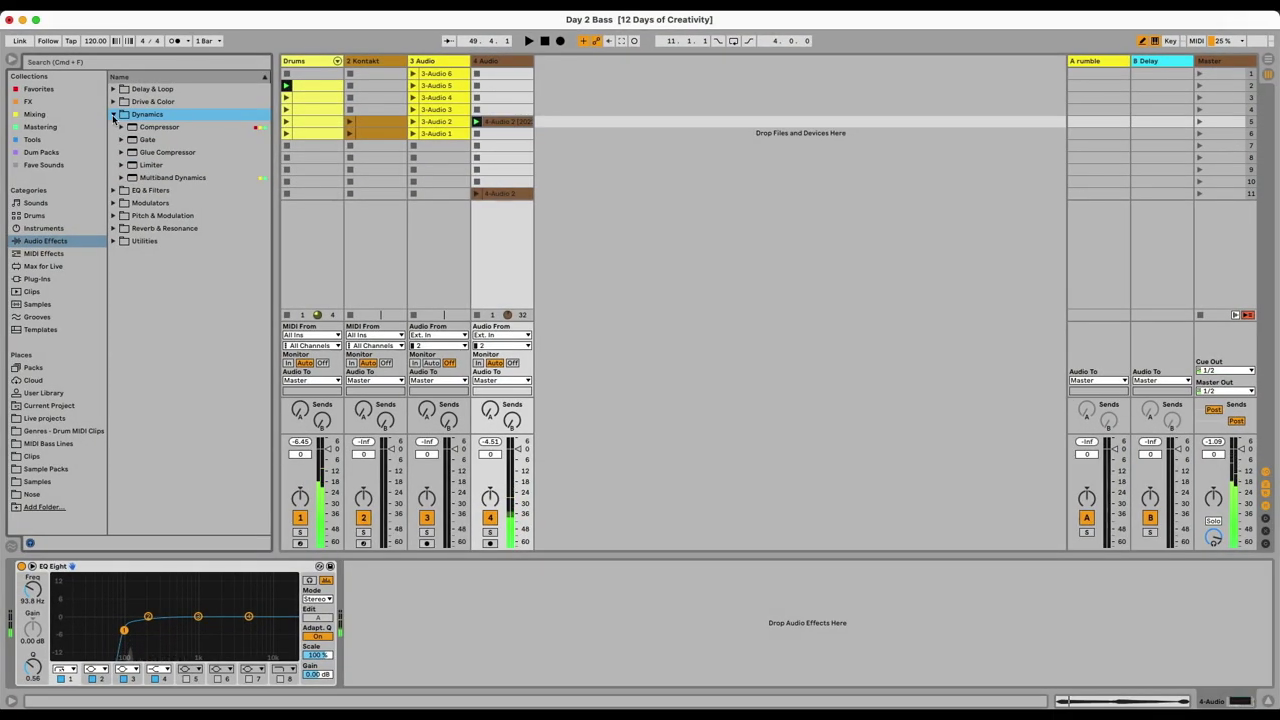
Load Compressor on the bass track and lower its threshold to -25.1 dB.
{"action": "key", "text": "Down"}
{"action": "key", "text": "Return"}
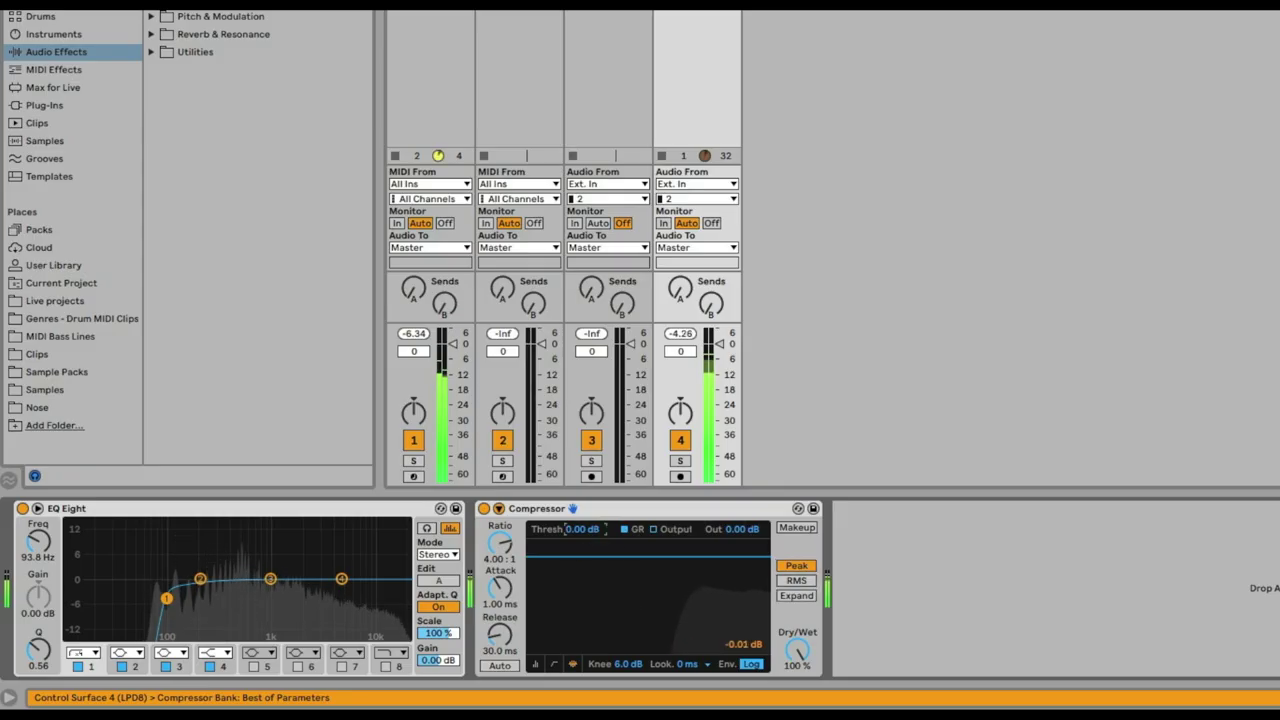
{"action": "left_click_drag", "start_coordinate": [630, 548], "coordinate": [630, 600]}
Enable the Compressor's sidechain, fed from Drums › DS Kick Post Mixer.
{"action": "left_click", "coordinate": [498, 509]}
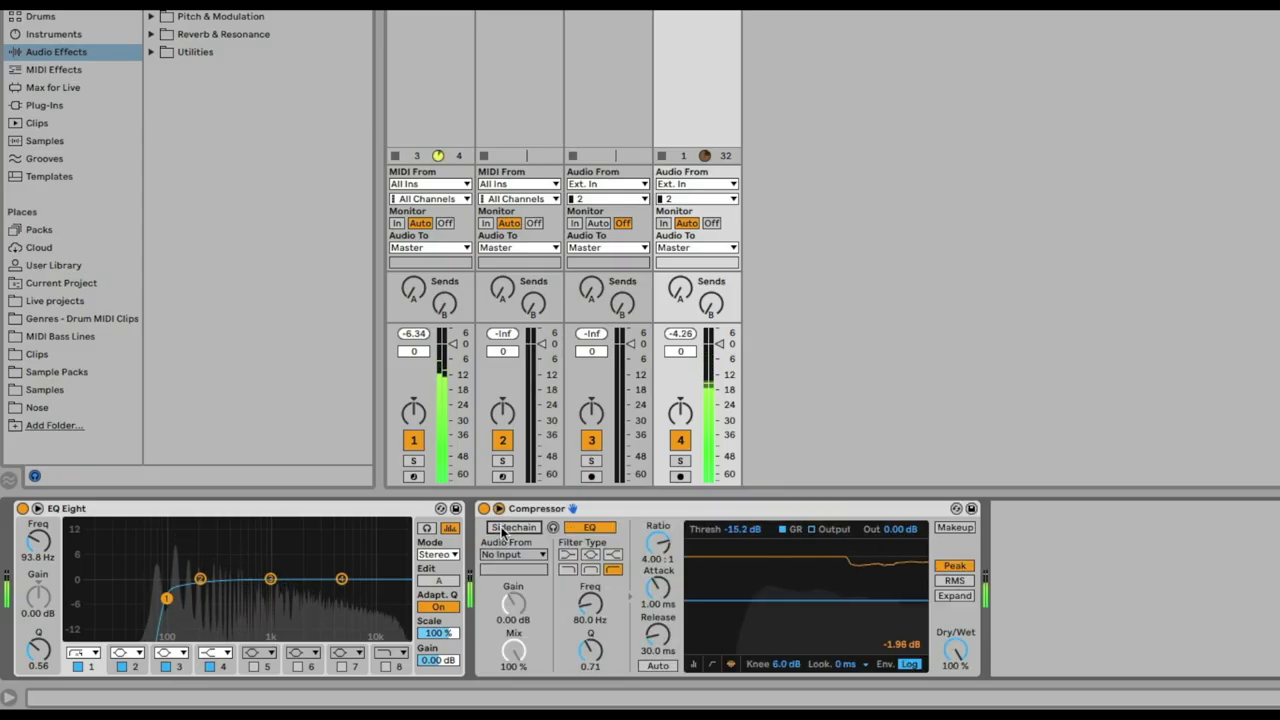
{"action": "left_click", "coordinate": [513, 527]}
{"action": "left_click", "coordinate": [512, 554]}
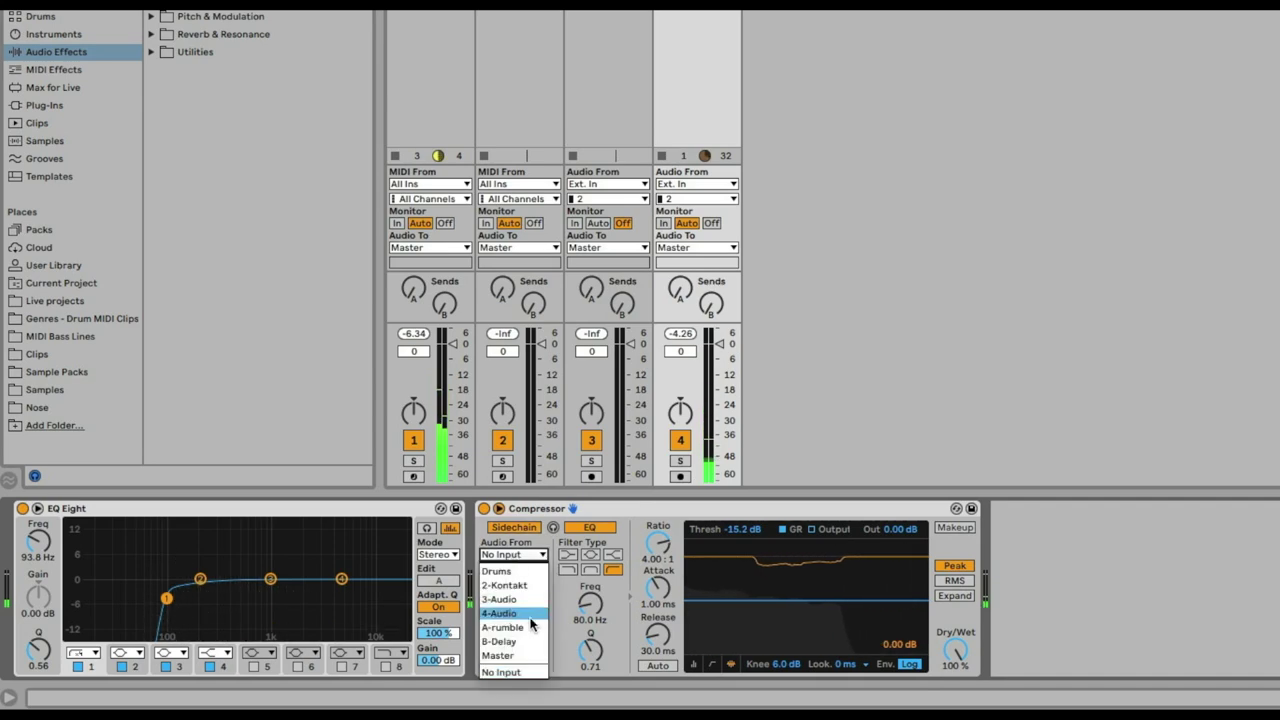
{"action": "left_click", "coordinate": [514, 576]}
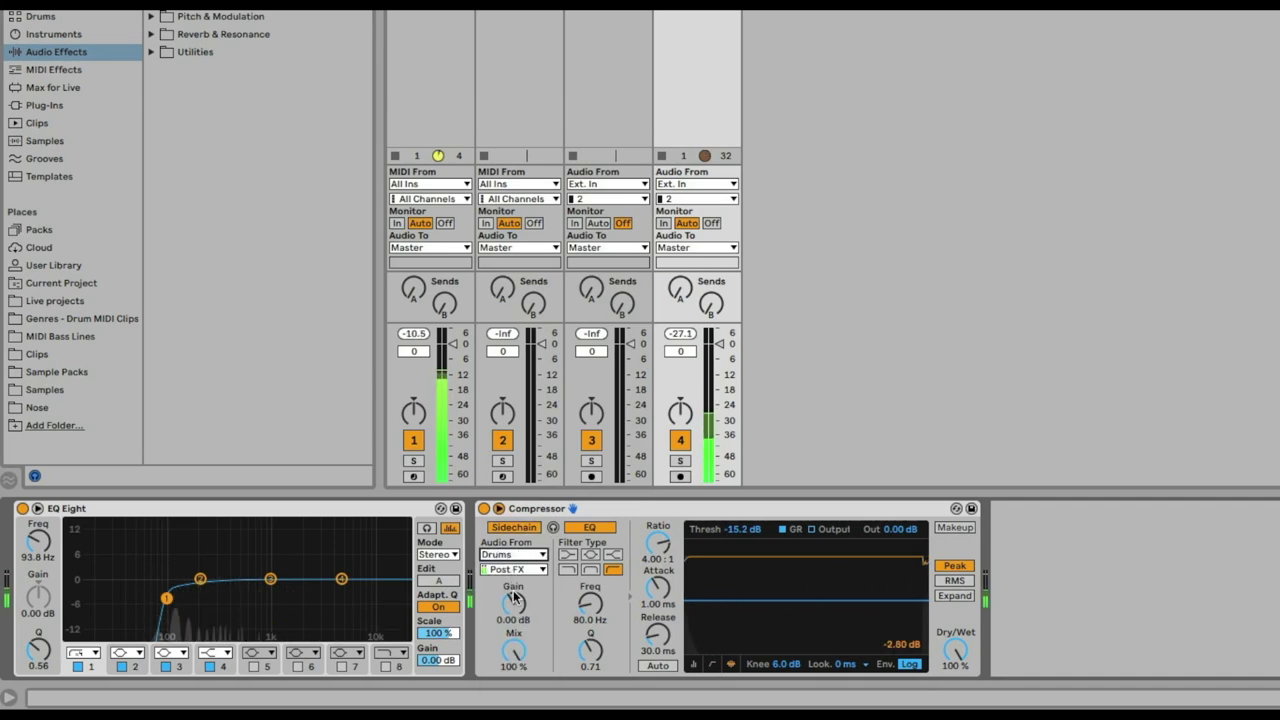
{"action": "left_click", "coordinate": [512, 569]}
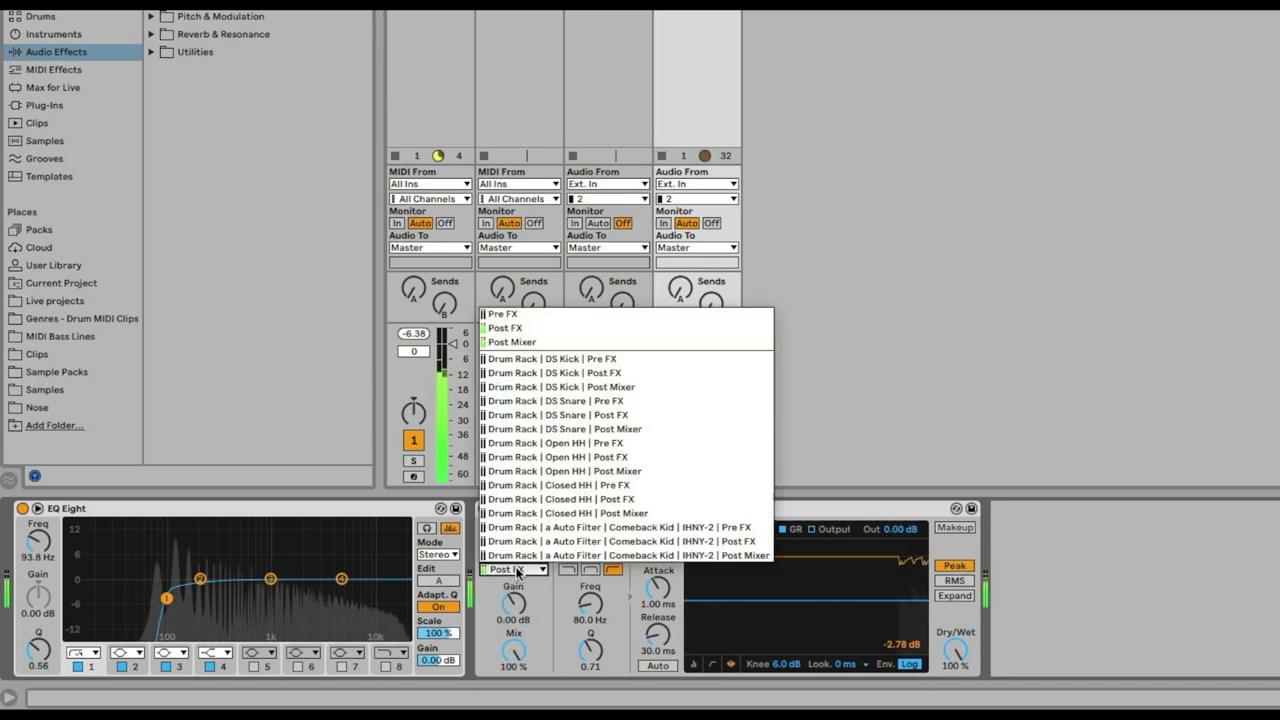
{"action": "left_click", "coordinate": [596, 387]}
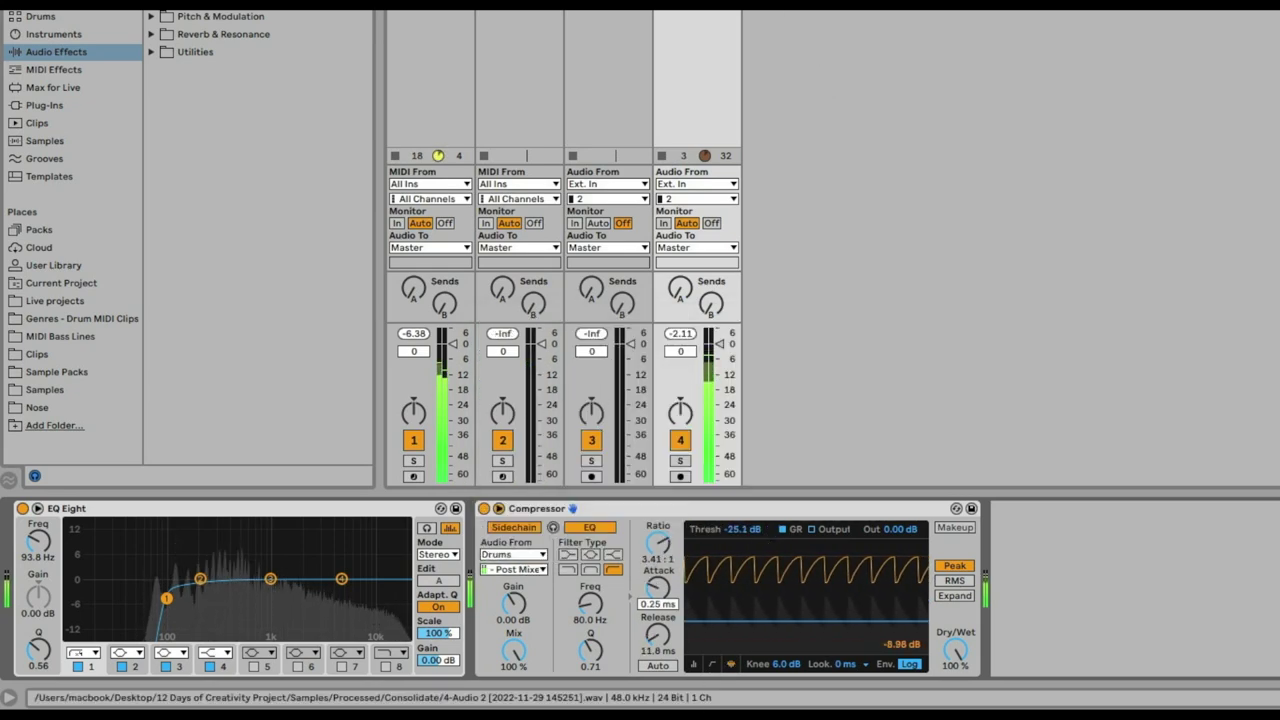
Set the compressor ratio to 3.07:1 and pick Lifeline Expanse from the Excite Audio plug-ins.
{"action": "mouse_move", "coordinate": [650, 553]}
{"action": "left_mouse_down"}
{"action": "mouse_move", "coordinate": [650, 480]}
{"action": "mouse_move", "coordinate": [658, 540]}
{"action": "left_mouse_up"}
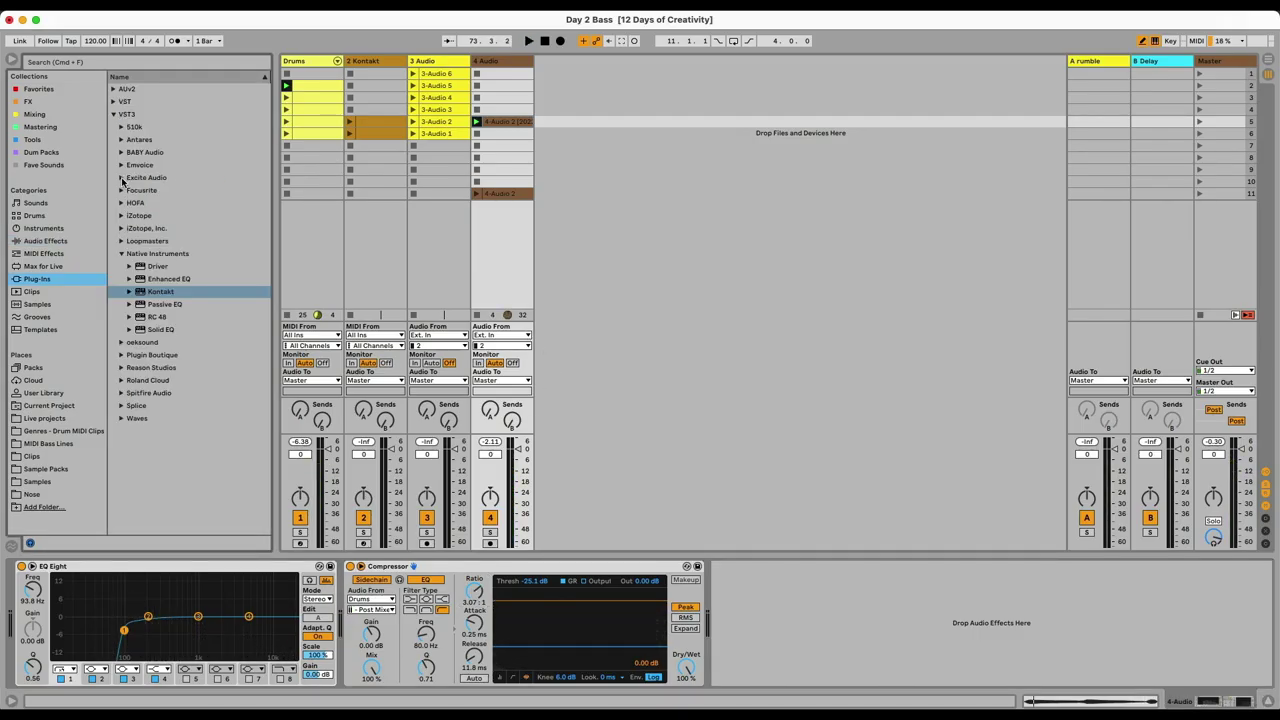
{"action": "left_click", "coordinate": [122, 178]}
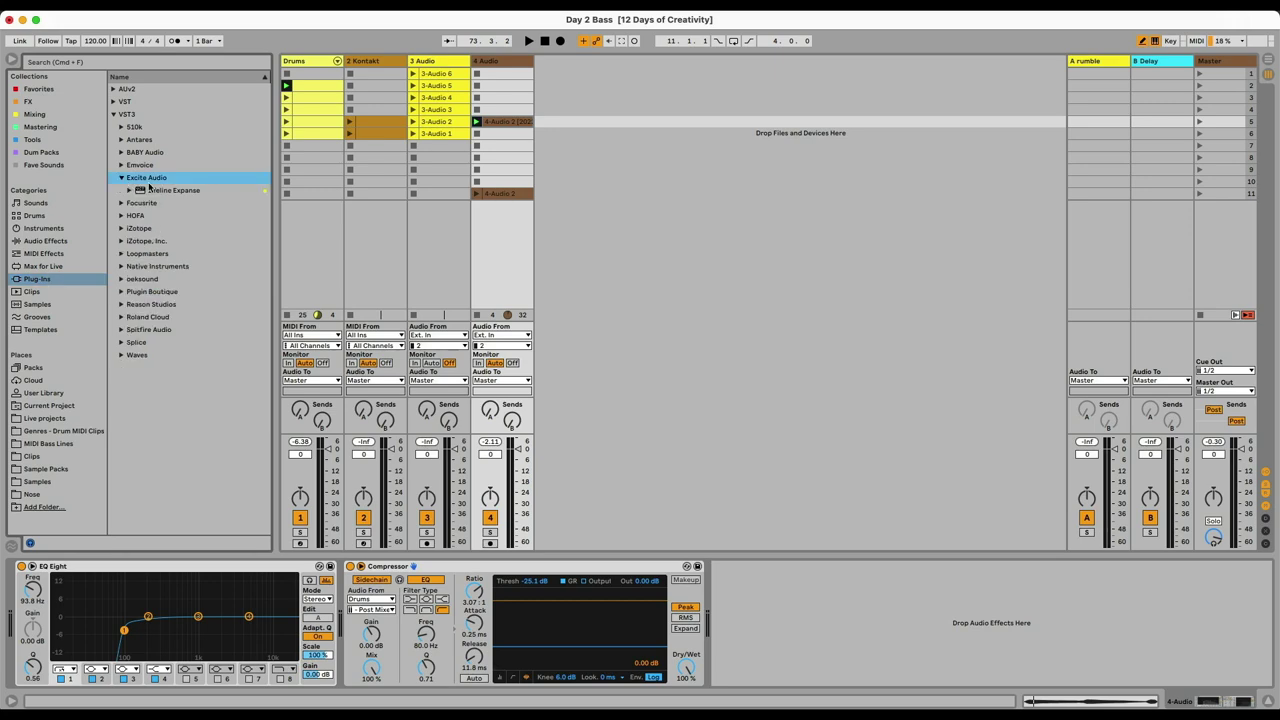
{"action": "left_click", "coordinate": [150, 189]}
Add Lifeline Expanse after the Compressor, load the BS Bass Space preset, and ease its fuzz to 47%.
{"action": "left_click_drag", "start_coordinate": [864, 469], "coordinate": [800, 577]}
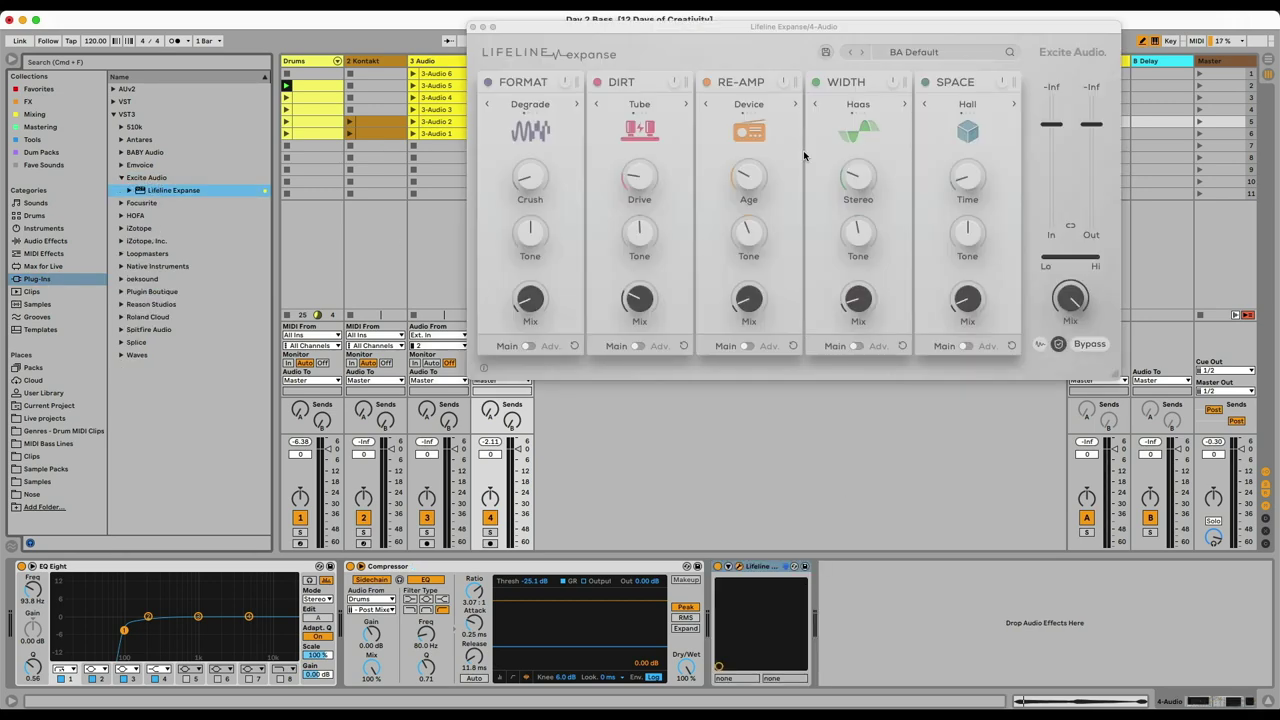
{"action": "left_click", "coordinate": [894, 51]}
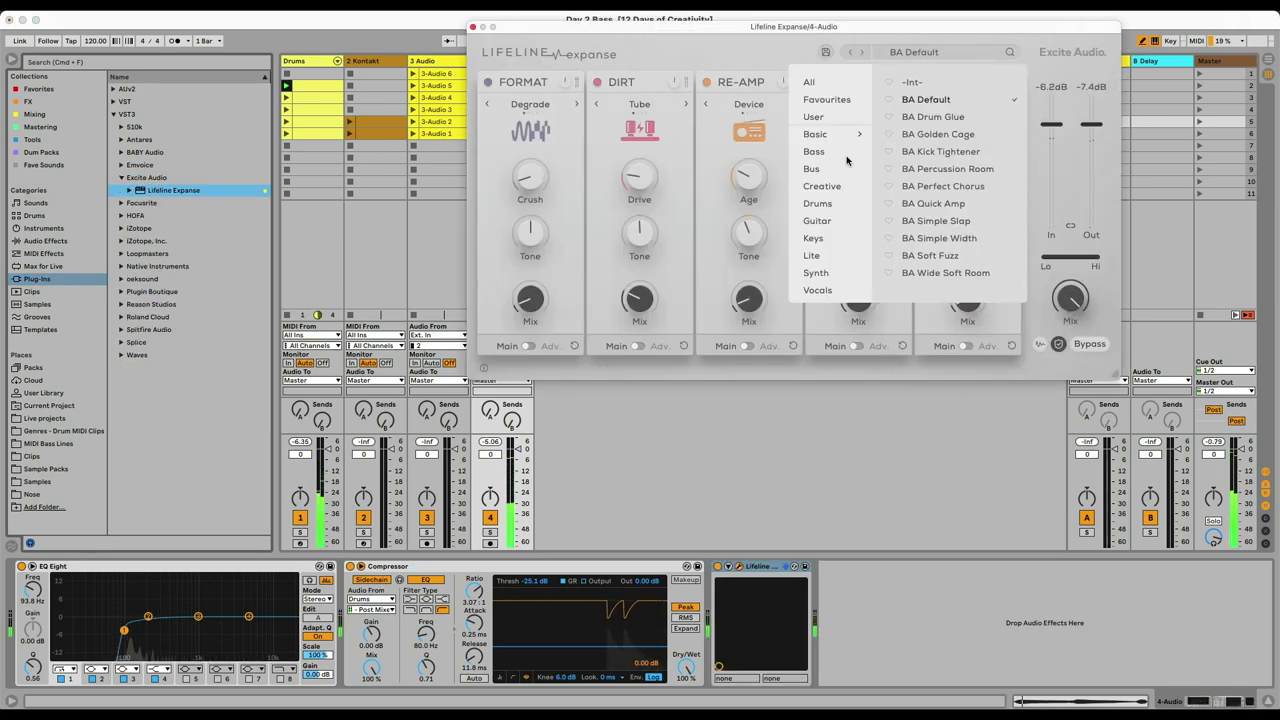
{"action": "left_click", "coordinate": [823, 154]}
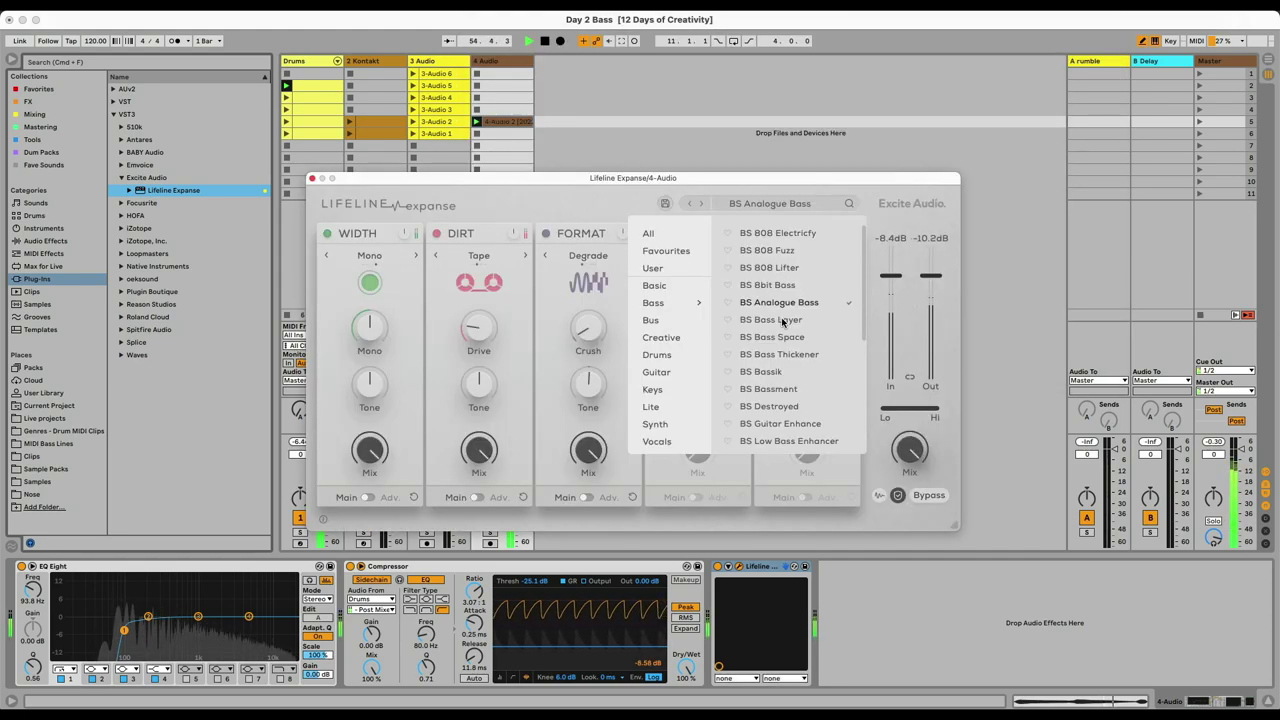
{"action": "left_click", "coordinate": [783, 320]}
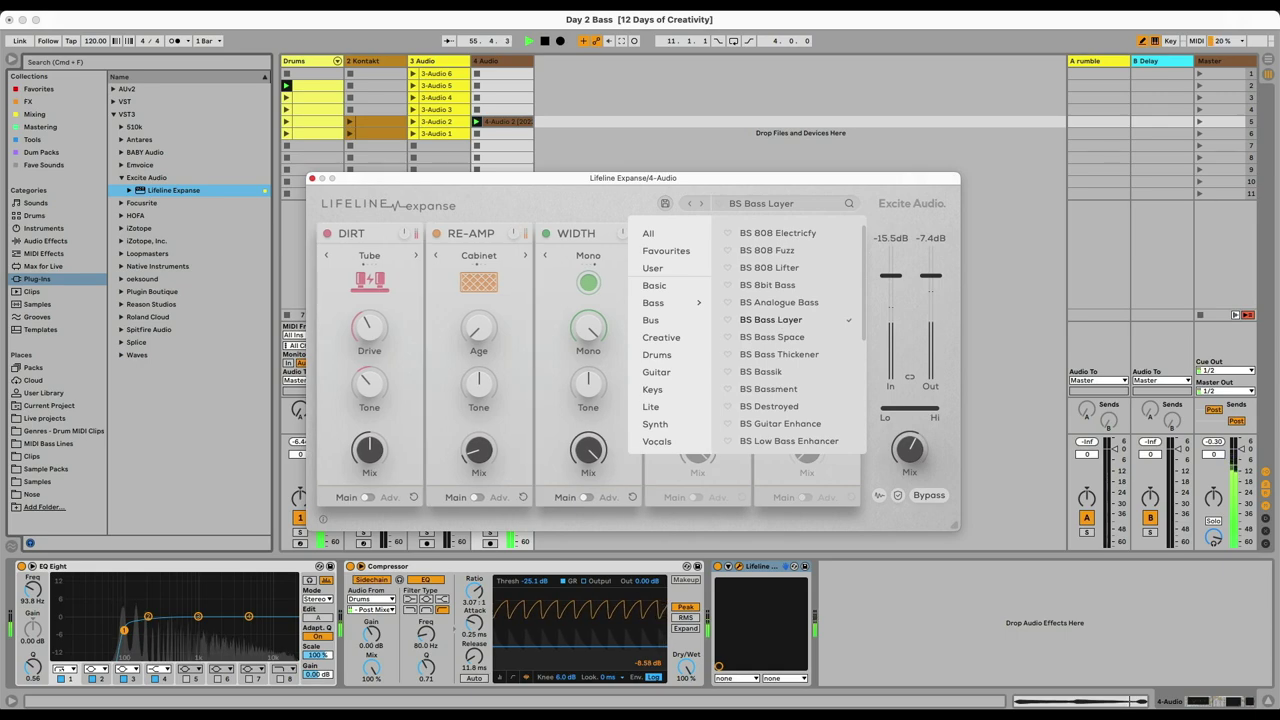
{"action": "left_click", "coordinate": [777, 343]}
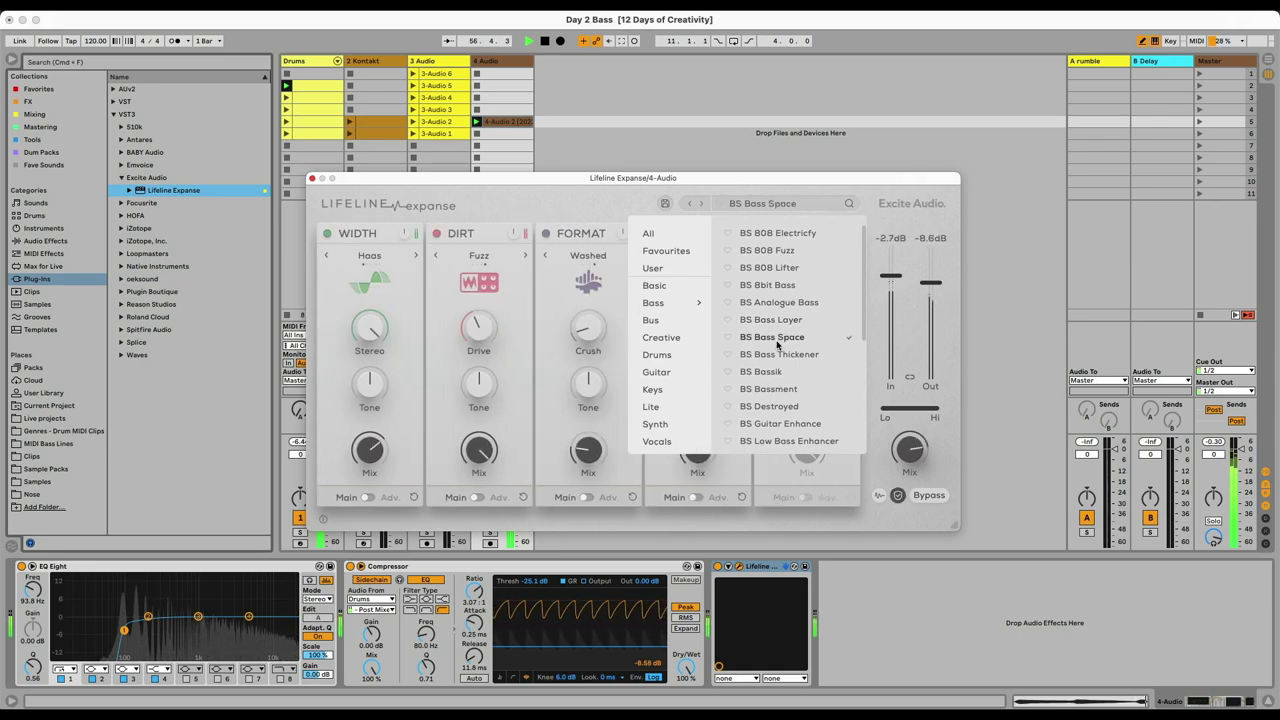
{"action": "left_click", "coordinate": [629, 212]}
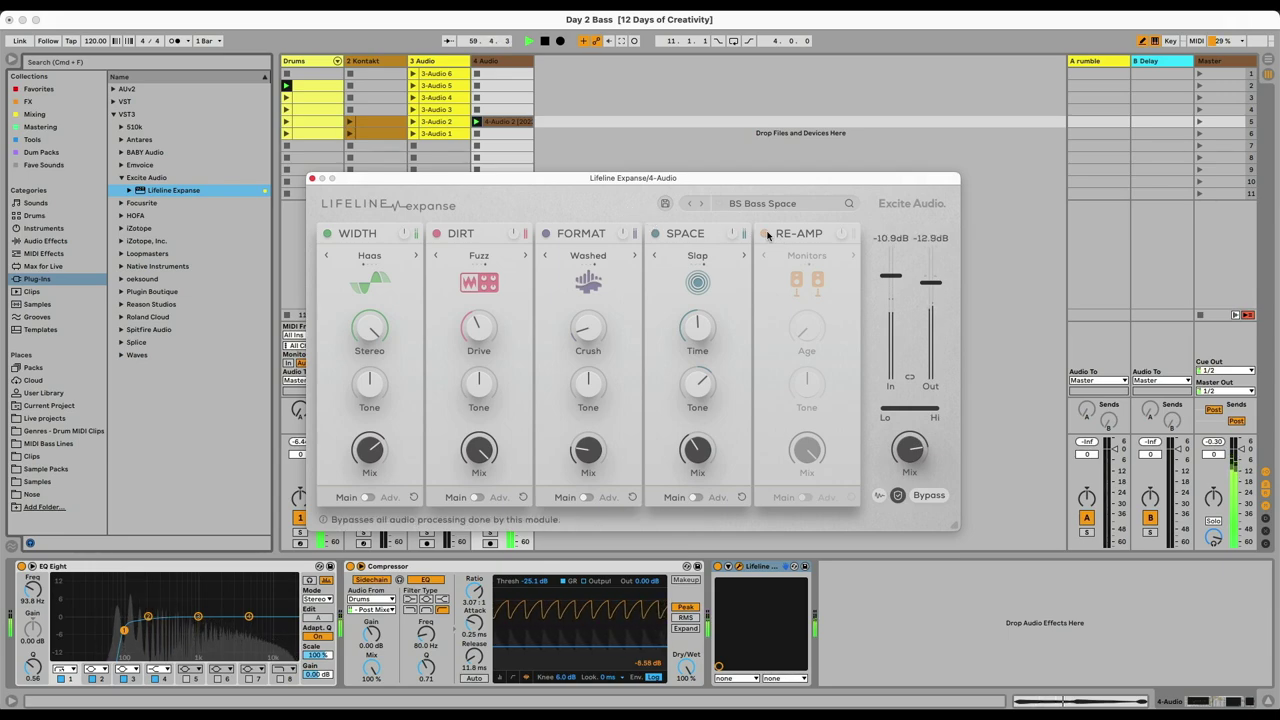
{"action": "mouse_move", "coordinate": [474, 341]}
{"action": "left_click_drag", "start_coordinate": [473, 315], "coordinate": [472, 316]}
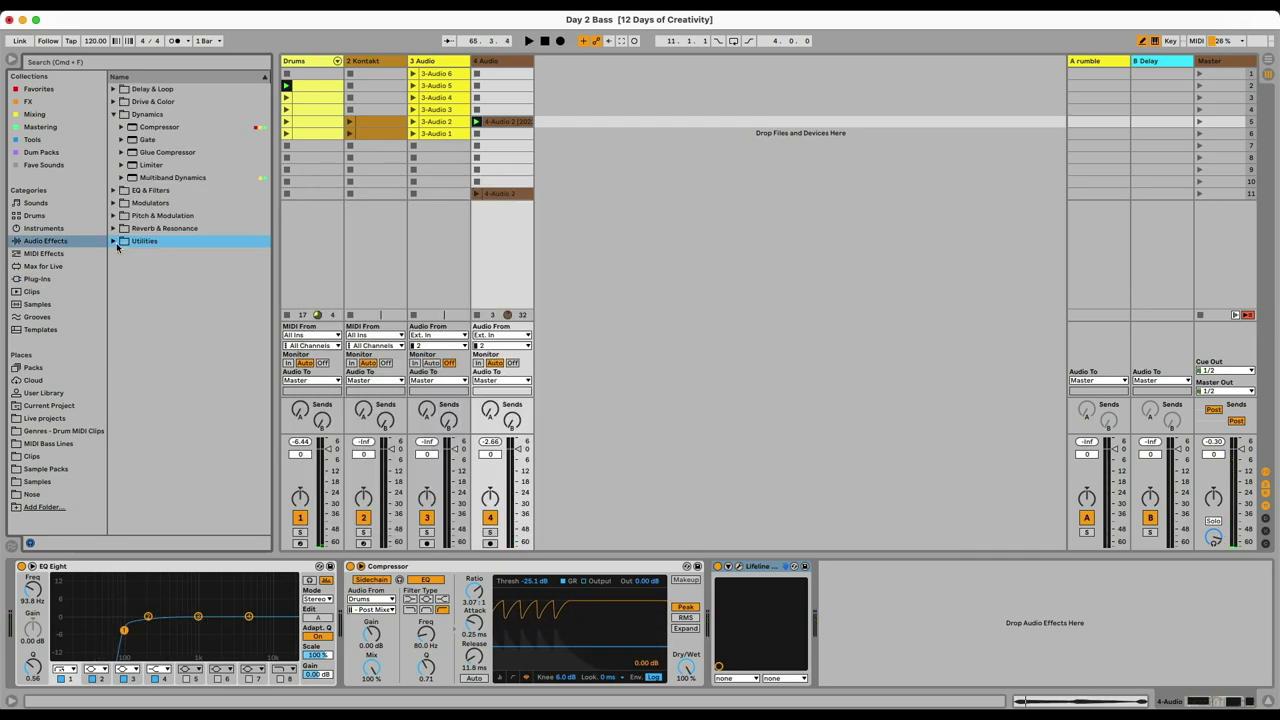
Insert Utility before Lifeline on track 4 and move its bass clip up to scene 2.
{"action": "left_click", "coordinate": [114, 242]}
{"action": "left_click_drag", "start_coordinate": [144, 268], "coordinate": [745, 628]}
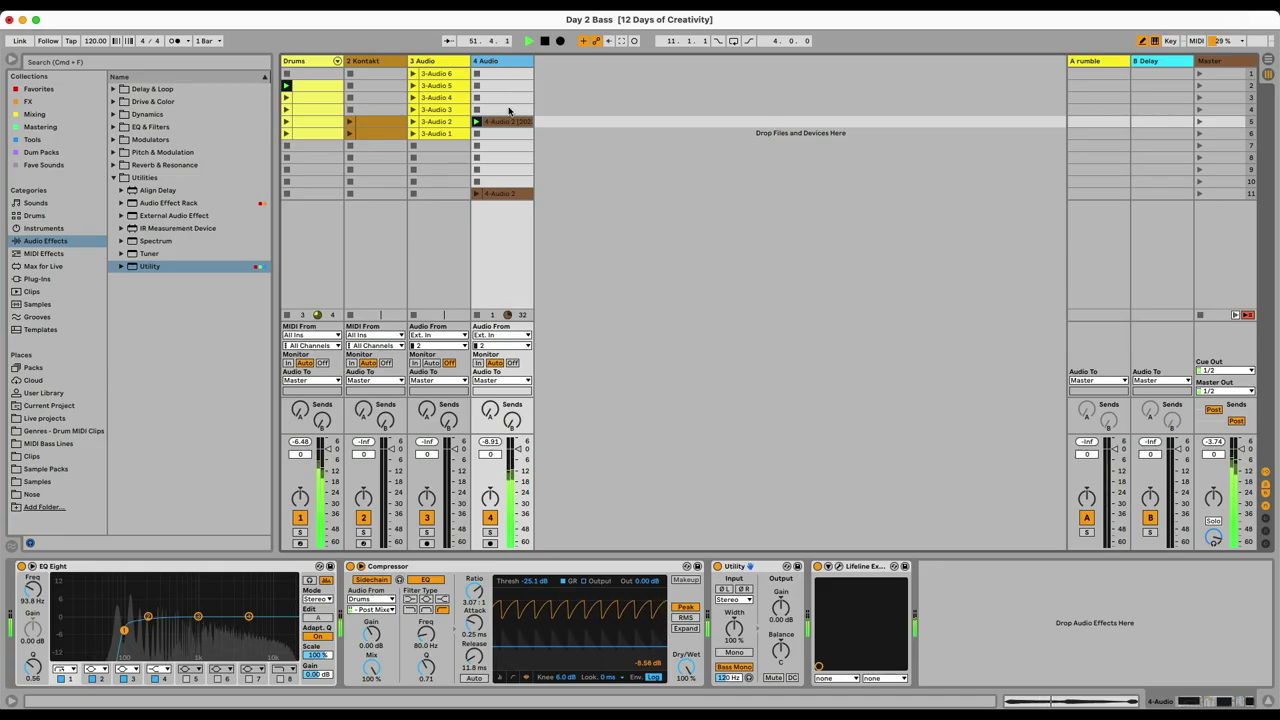
{"action": "left_click_drag", "start_coordinate": [507, 121], "coordinate": [506, 97]}
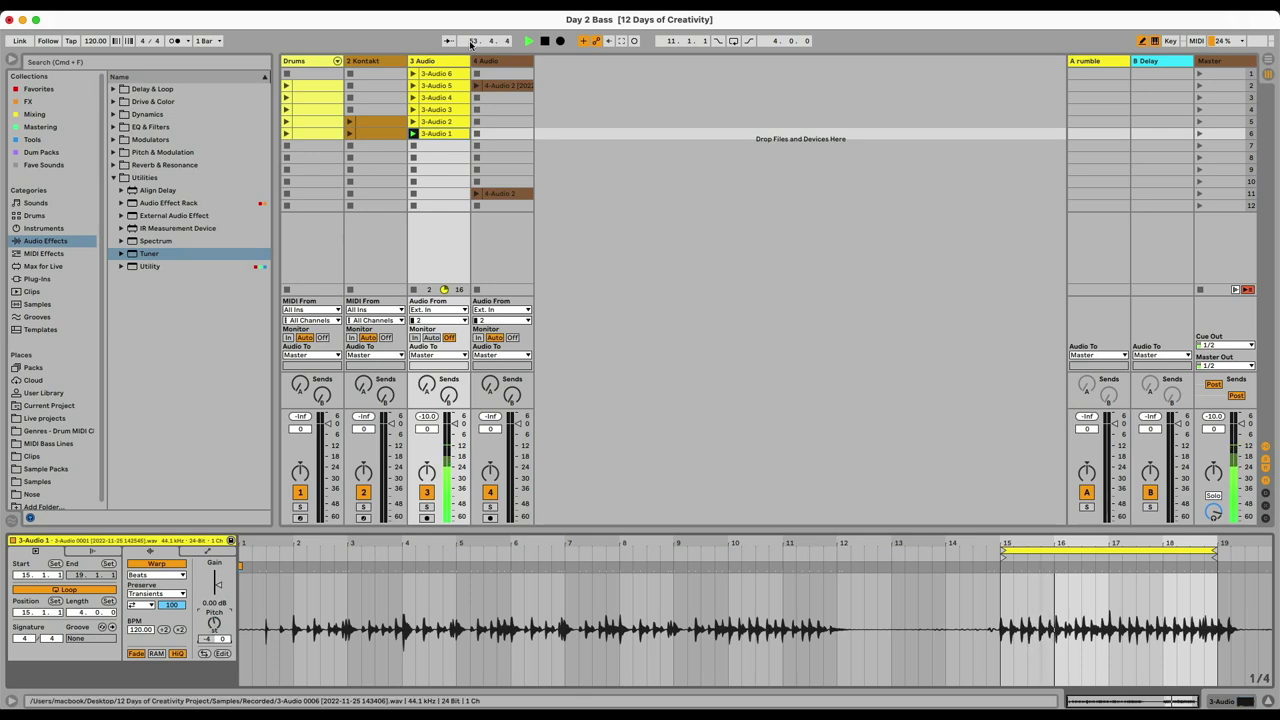
Open the 3-Audio 1 clip in Arrangement View and shift a warp marker to retime it to 110.72 BPM.
{"action": "left_click", "coordinate": [433, 61]}
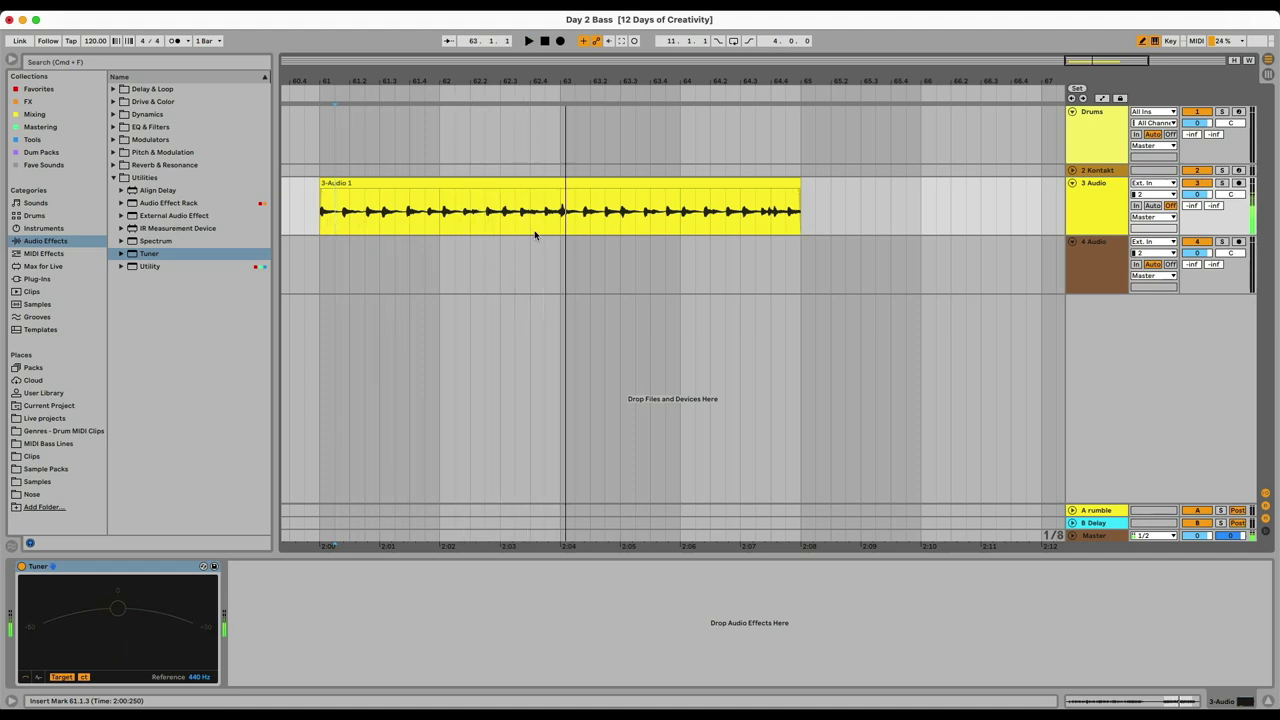
{"action": "scroll", "coordinate": [525, 227], "scroll_direction": "up", "scroll_amount": 5}
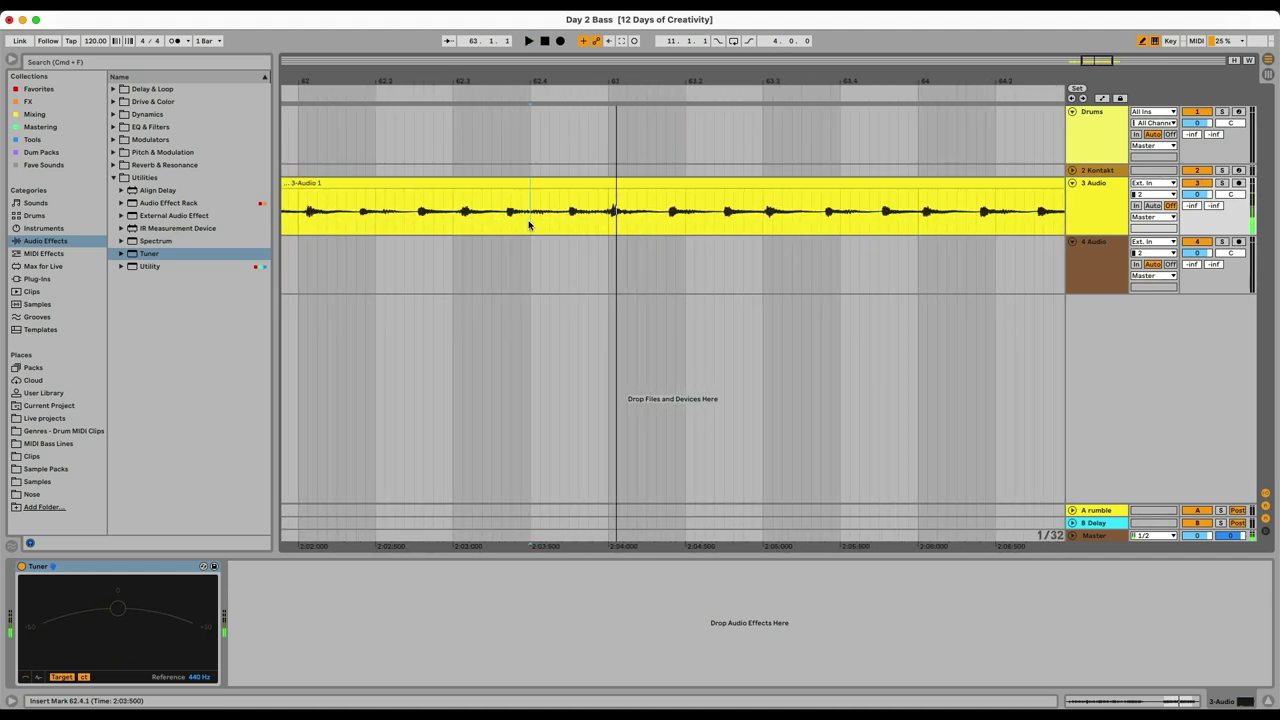
{"action": "double_click", "coordinate": [529, 182]}
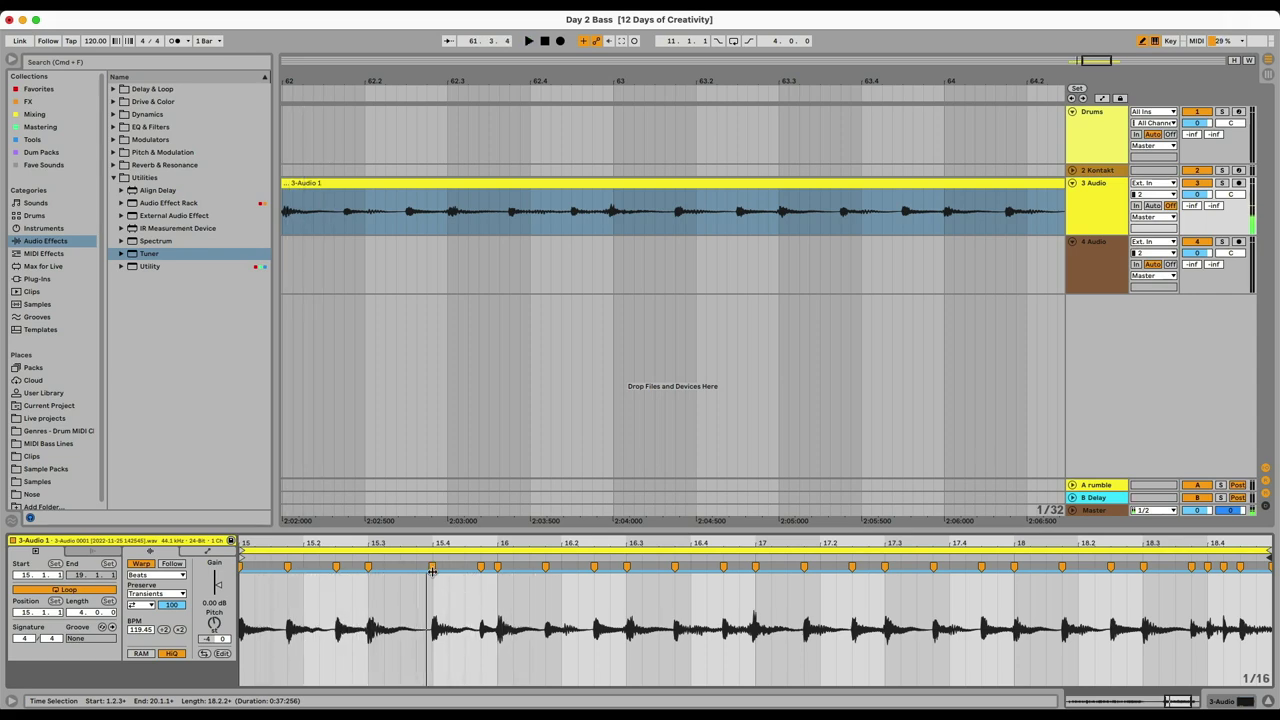
{"action": "mouse_move", "coordinate": [432, 570]}
{"action": "left_mouse_down"}
{"action": "mouse_move", "coordinate": [414, 568]}
{"action": "mouse_move", "coordinate": [465, 567]}
{"action": "left_mouse_up"}
Split off the slice from 62.3.4 to 63.1.1 on track 3 and audition it.
{"action": "left_click_drag", "start_coordinate": [509, 205], "coordinate": [613, 205]}
{"action": "key", "text": "super+e"}
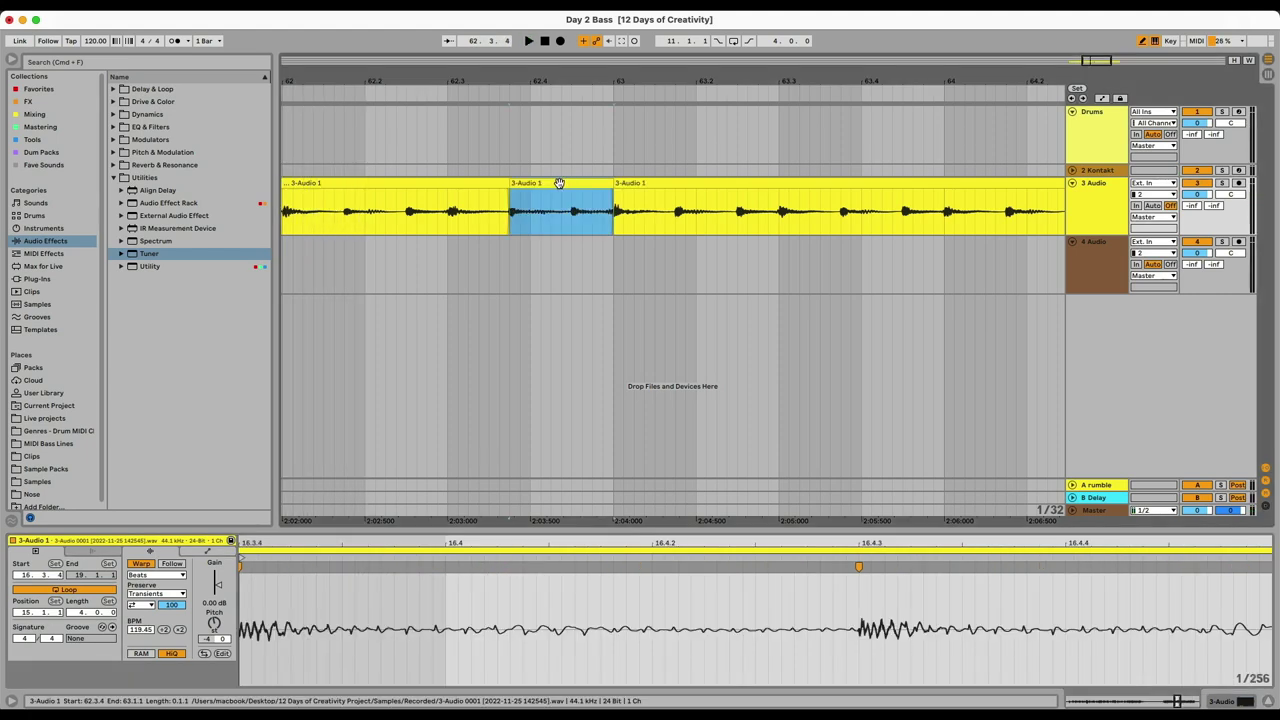
{"action": "left_click", "coordinate": [248, 594]}
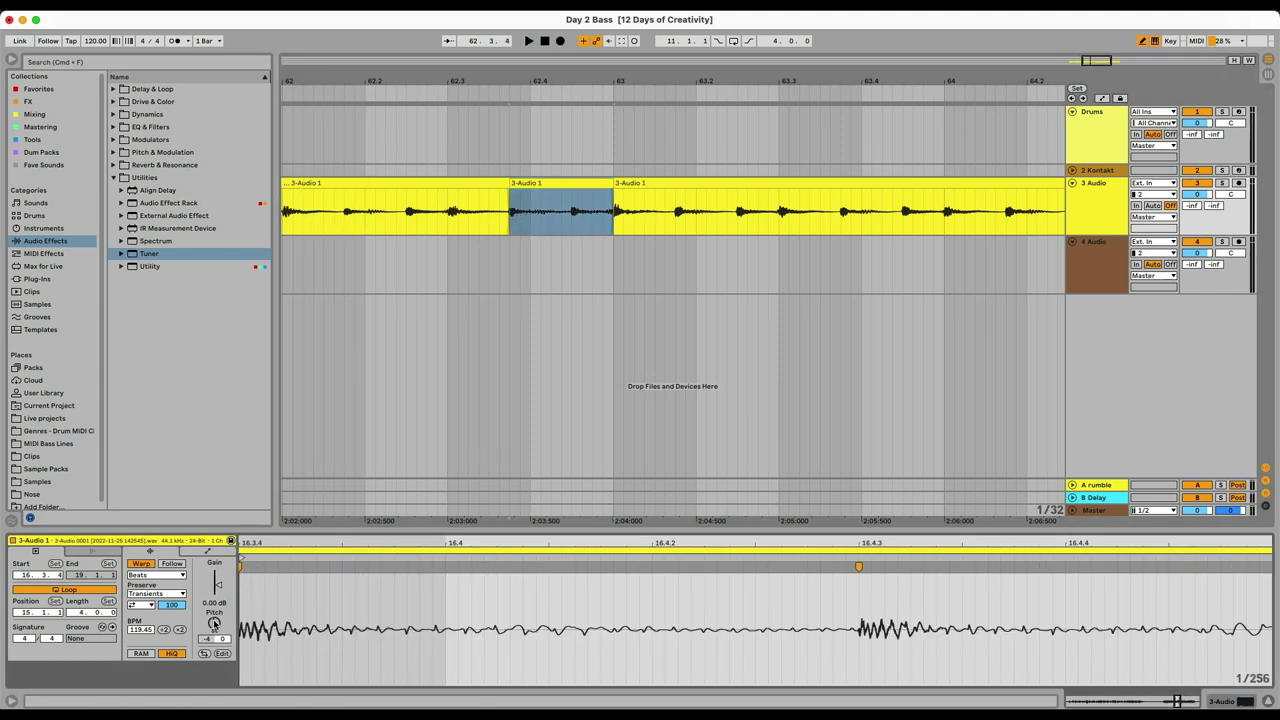
{"action": "key", "text": "space"}
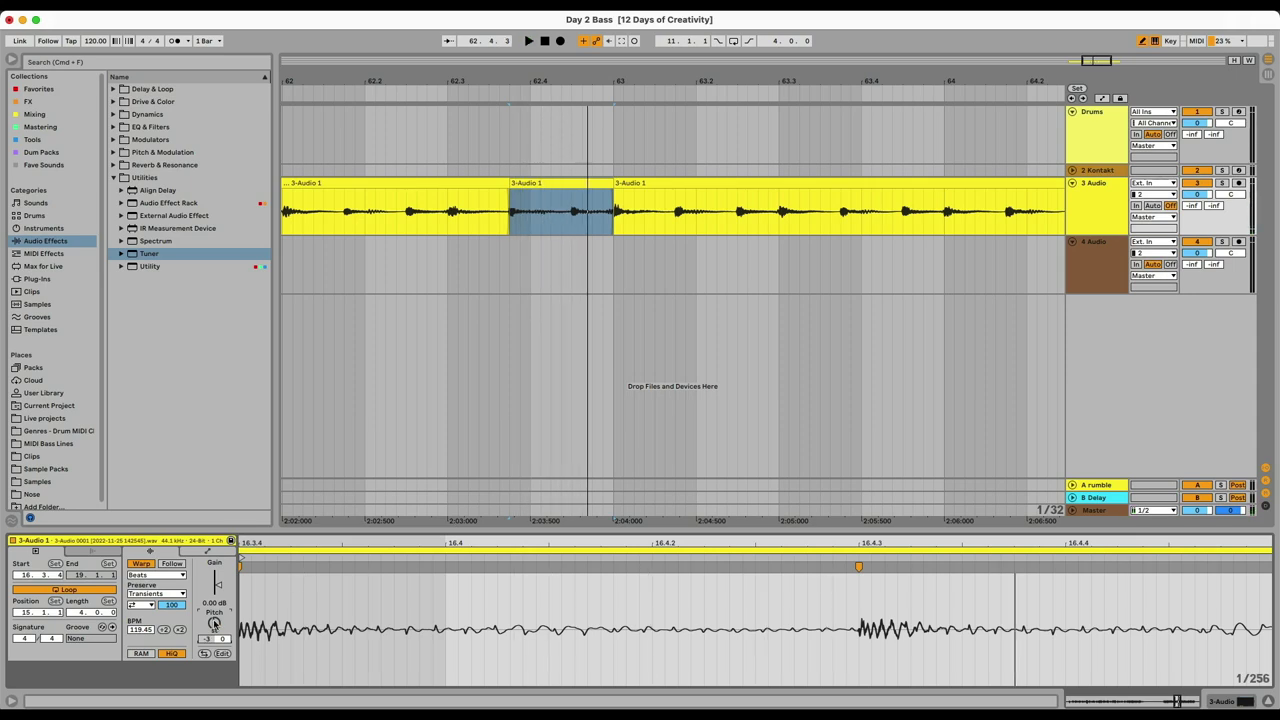
Copy the retuned slice and paste it at the phrase end at 64.3.4.
{"action": "key", "text": "minus"}
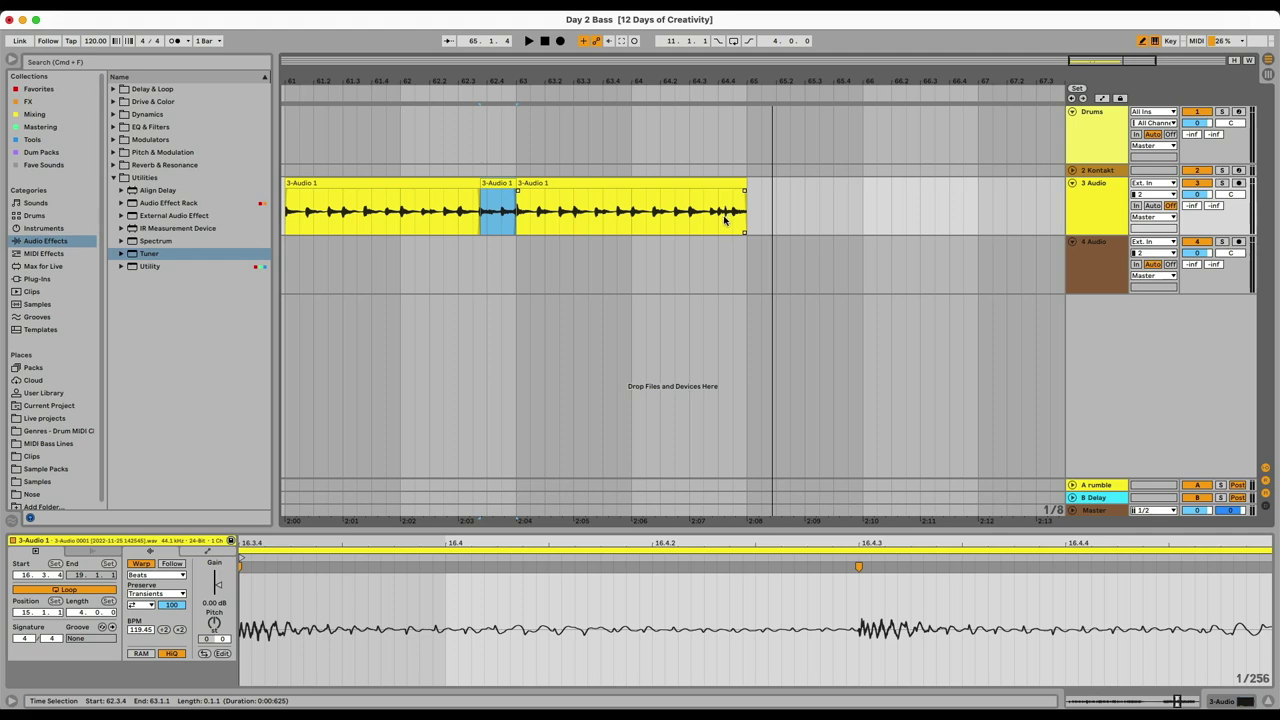
{"action": "key", "text": "plus"}
{"action": "left_click", "coordinate": [712, 220]}
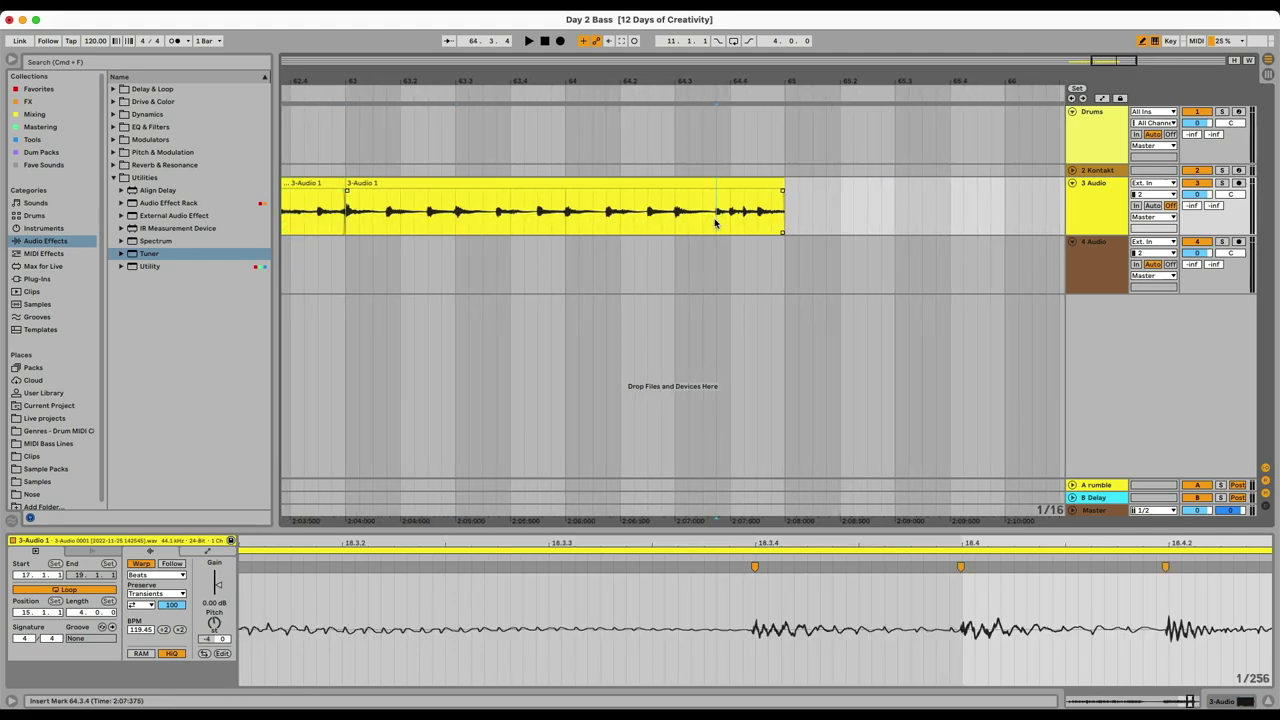
{"action": "key", "text": "ctrl+v"}
Play back from bar 61, then consolidate all four track 3 pieces into one clip.
{"action": "key", "text": "minus"}
{"action": "key", "text": "minus"}
{"action": "key", "text": "minus"}
{"action": "key", "text": "space"}
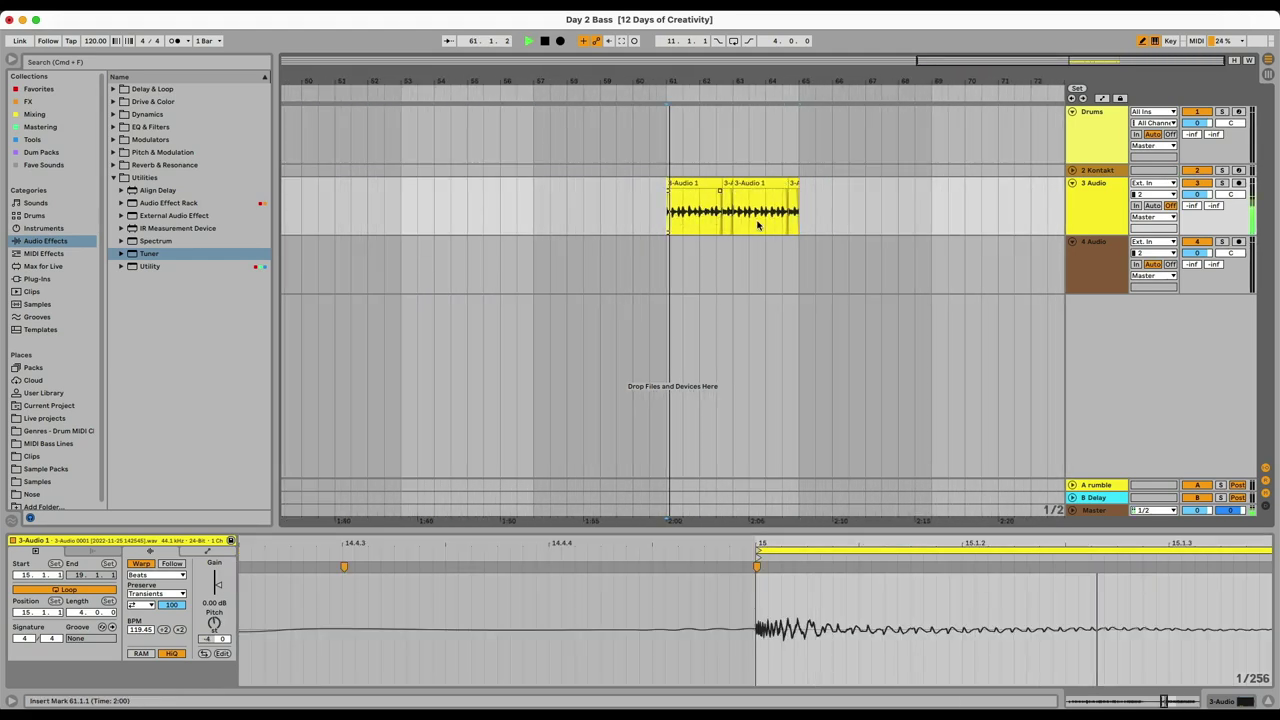
{"action": "key", "text": "plus"}
{"action": "left_click_drag", "start_coordinate": [797, 217], "coordinate": [504, 220]}
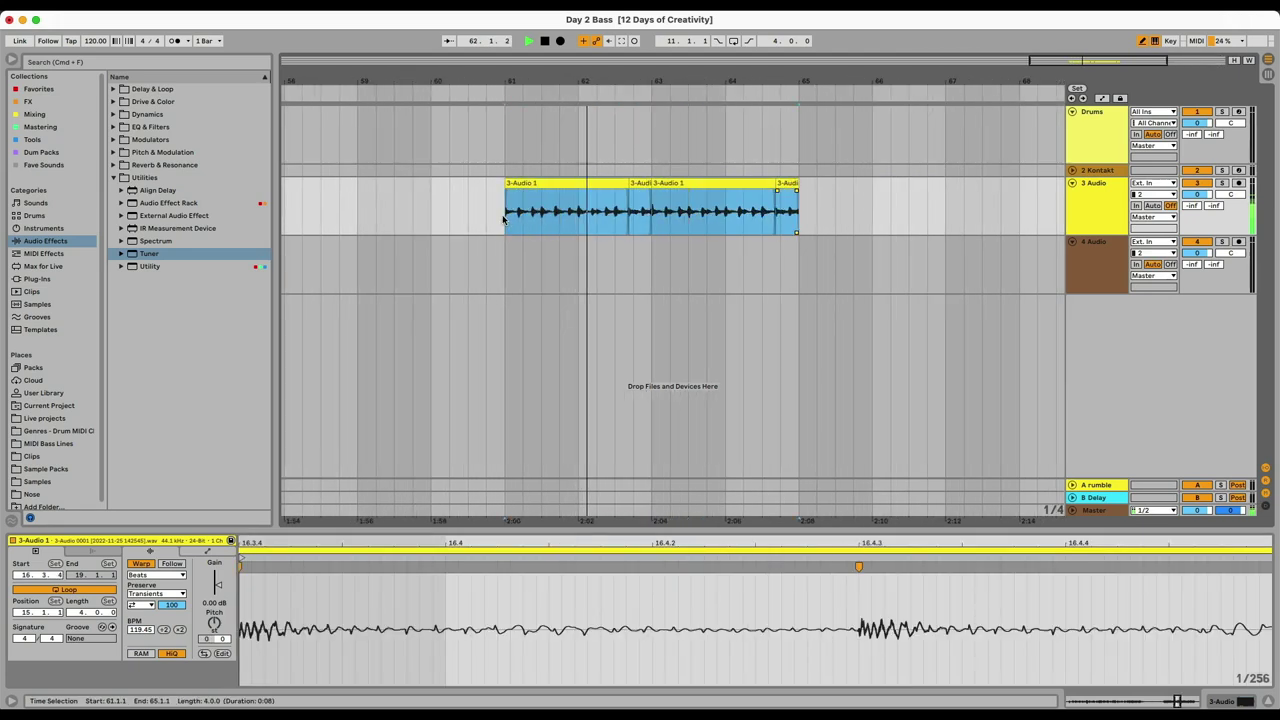
{"action": "key", "text": "ctrl+j"}
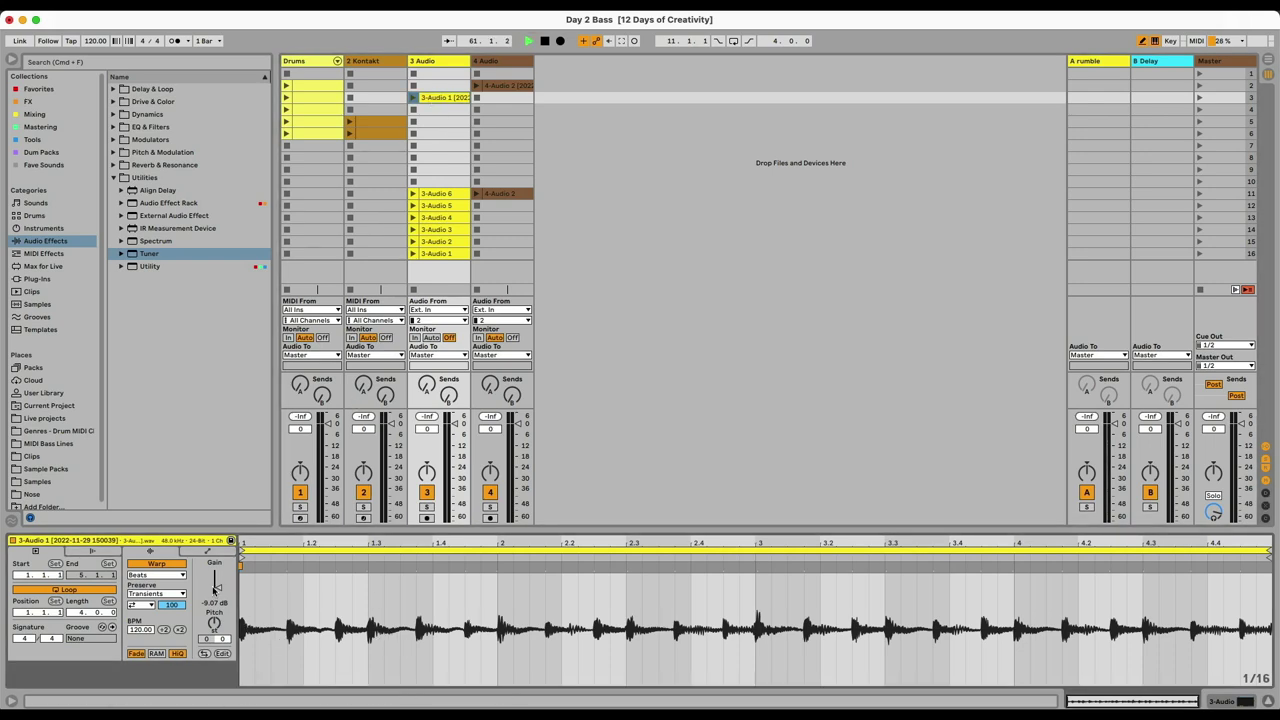
Reset the clip gain to 0 dB, launch the clip, and add Parallel Aggressor after IHNY-2 on track 3.
{"action": "left_click", "coordinate": [216, 588]}
{"action": "key", "text": "Delete"}
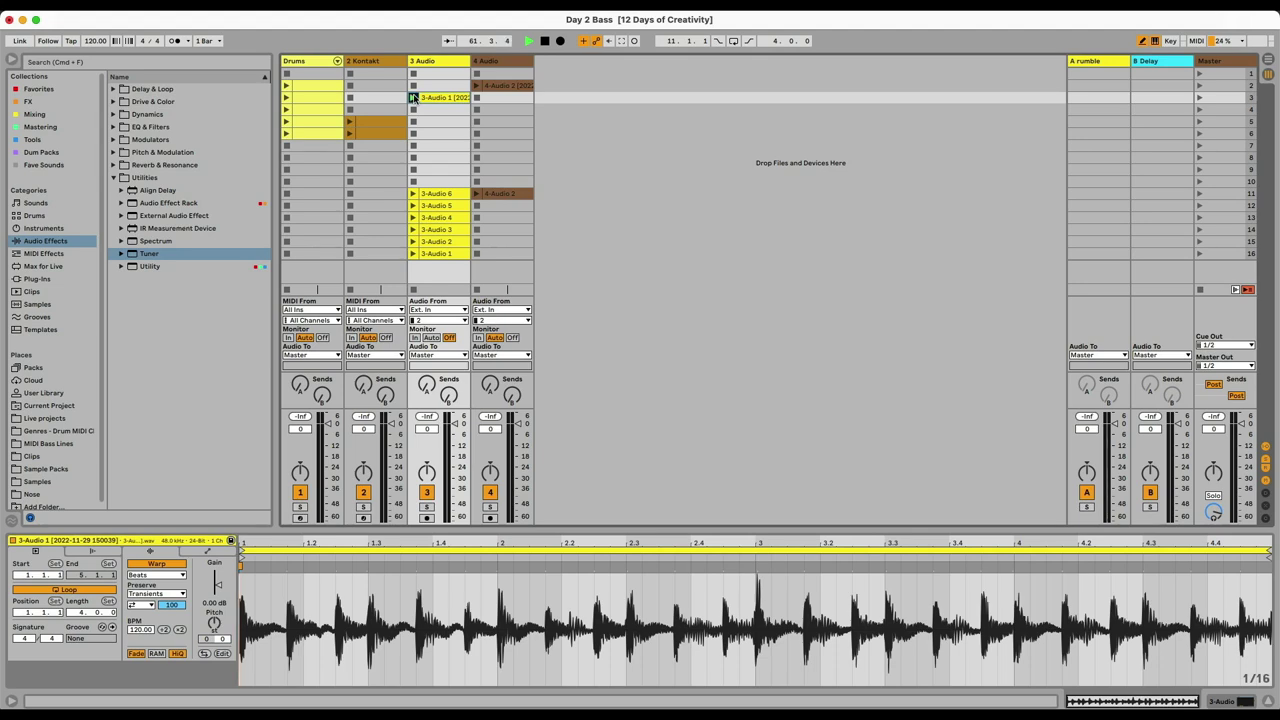
{"action": "left_click", "coordinate": [413, 97]}
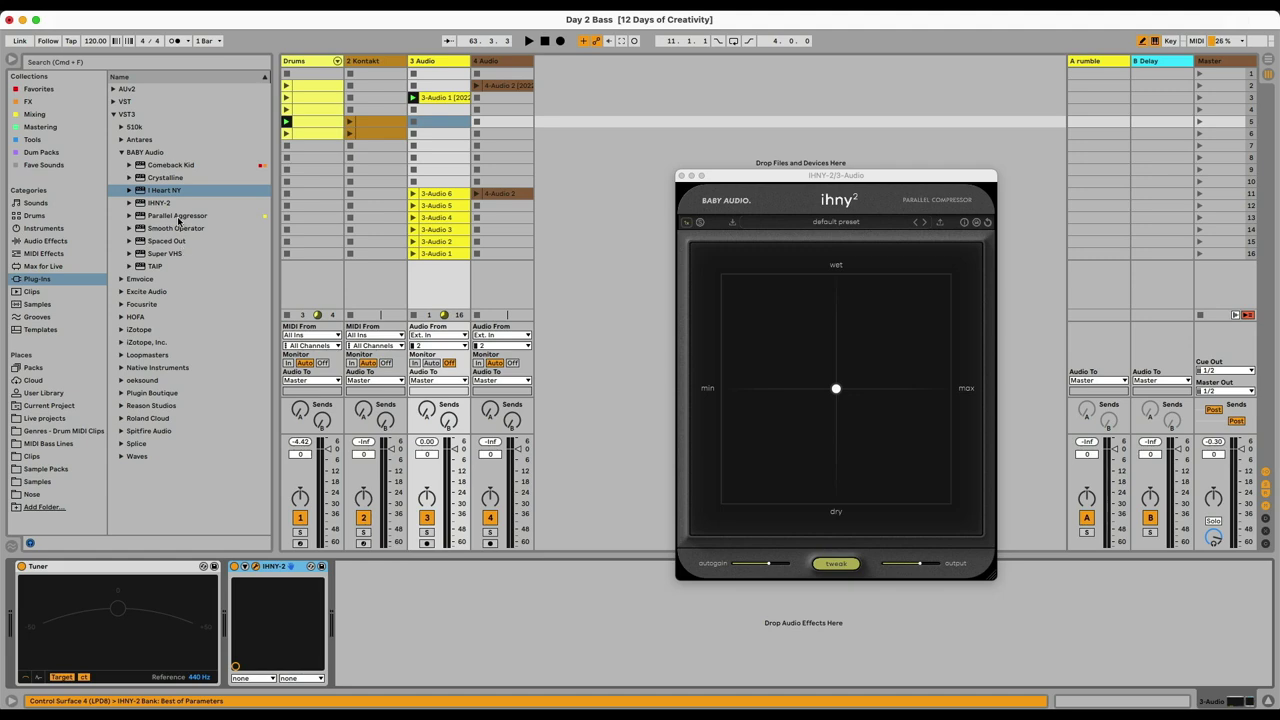
{"action": "left_click", "coordinate": [178, 217]}
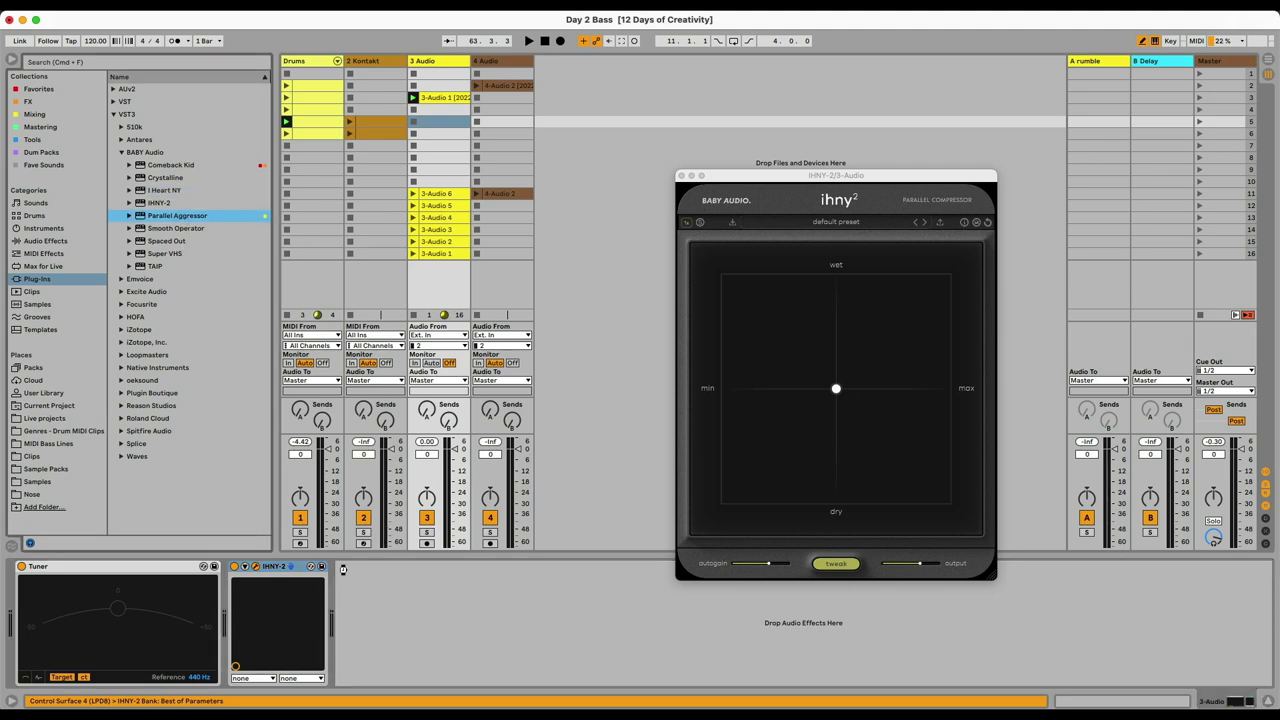
{"action": "left_click_drag", "start_coordinate": [342, 569], "coordinate": [352, 572]}
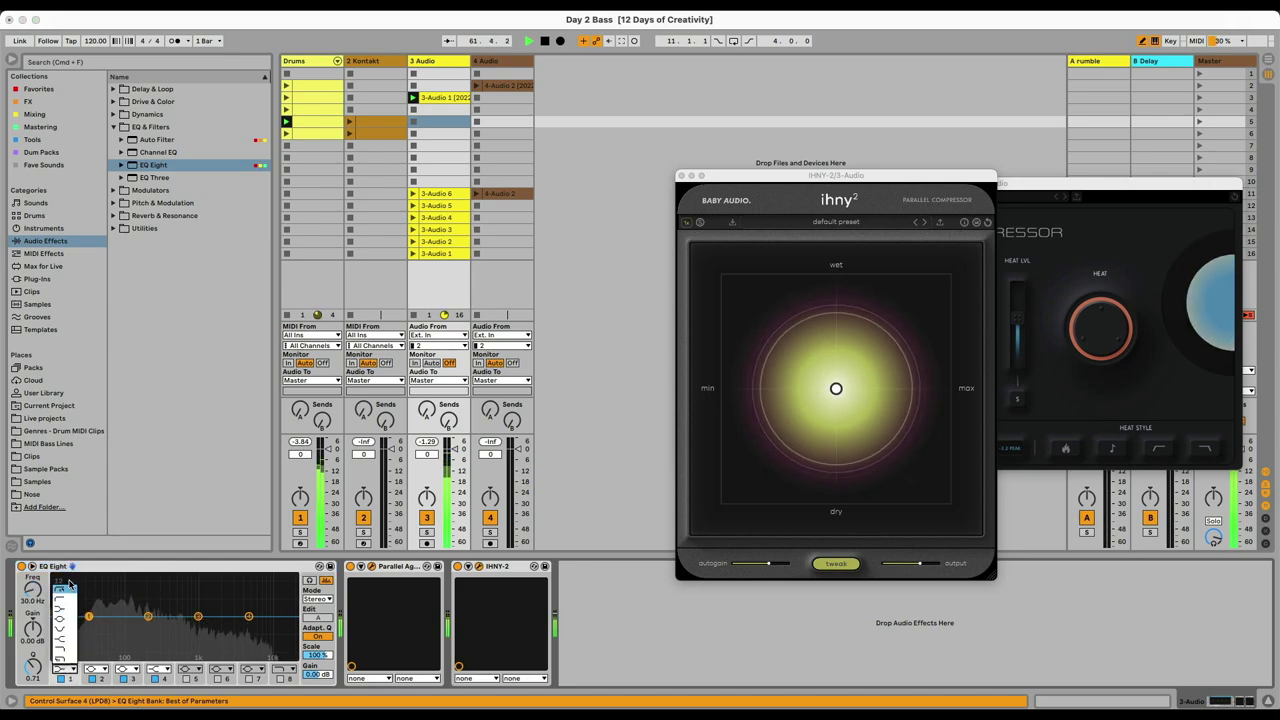
Set EQ Eight band 1 on track 3 to a low cut near 109 Hz.
{"action": "left_click_drag", "start_coordinate": [88, 616], "coordinate": [128, 627]}
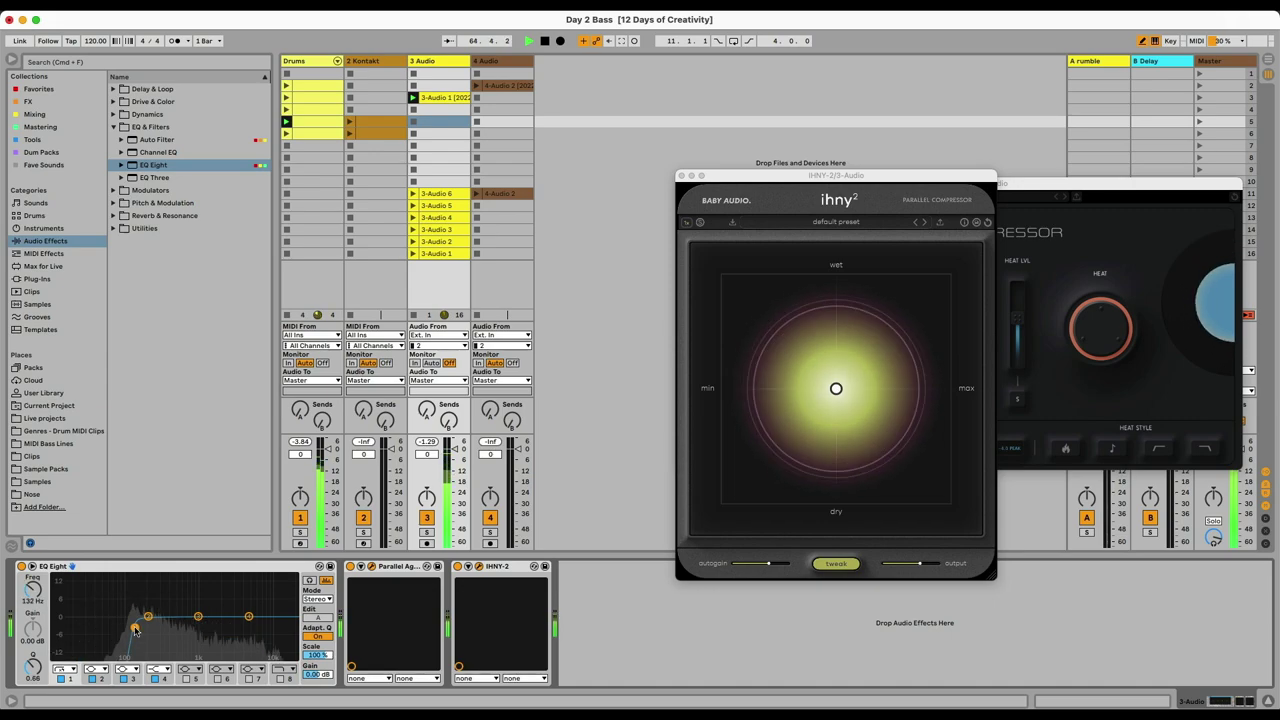
{"action": "left_click_drag", "start_coordinate": [1100, 185], "coordinate": [756, 189]}
{"action": "scroll", "coordinate": [617, 458], "scroll_direction": "up", "scroll_amount": 2}
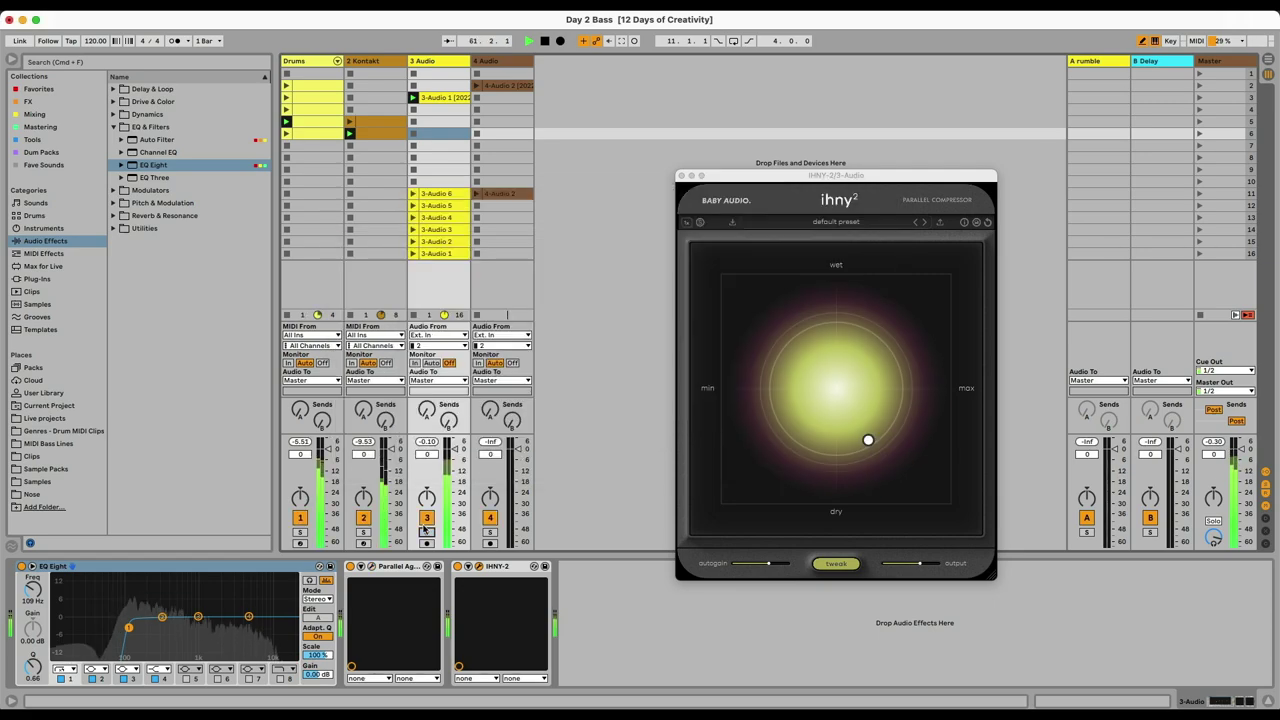
{"action": "left_click", "coordinate": [341, 190]}
Duplicate track 4's 4-Audio 2 bass clip from scene 2 into scene 3 and launch the copy.
{"action": "left_click", "coordinate": [681, 175]}
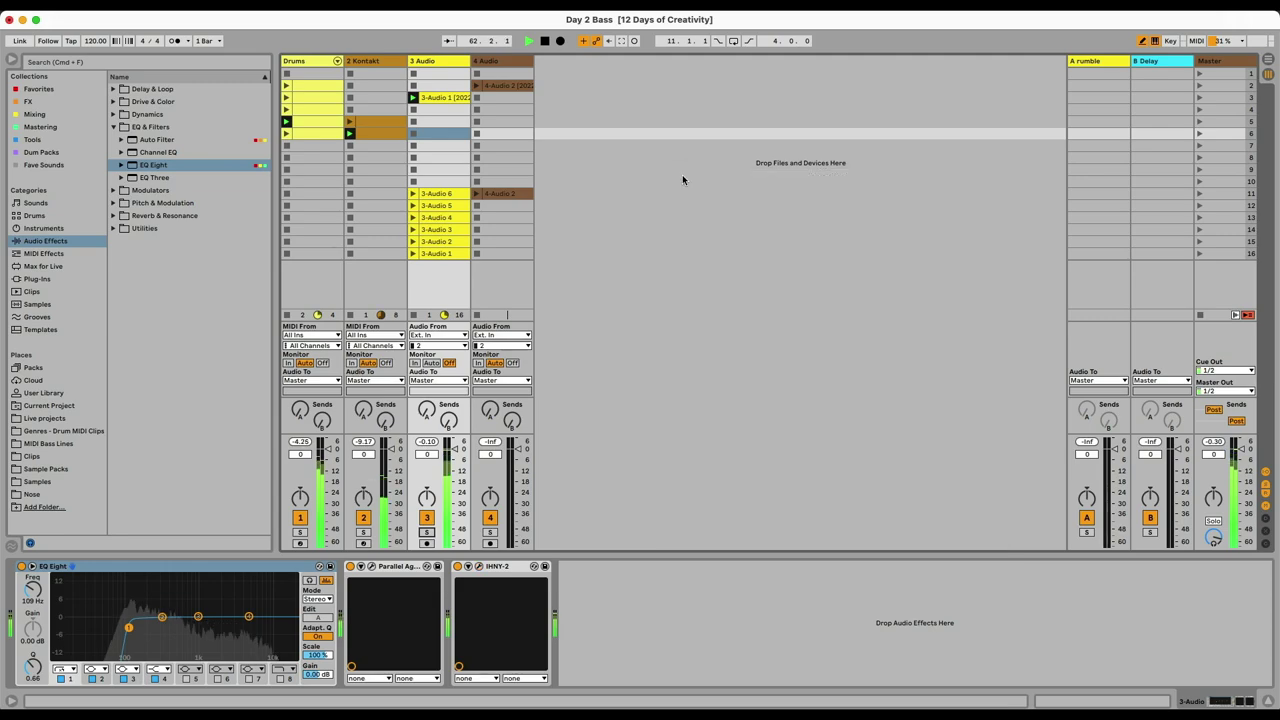
{"action": "left_click", "coordinate": [476, 86]}
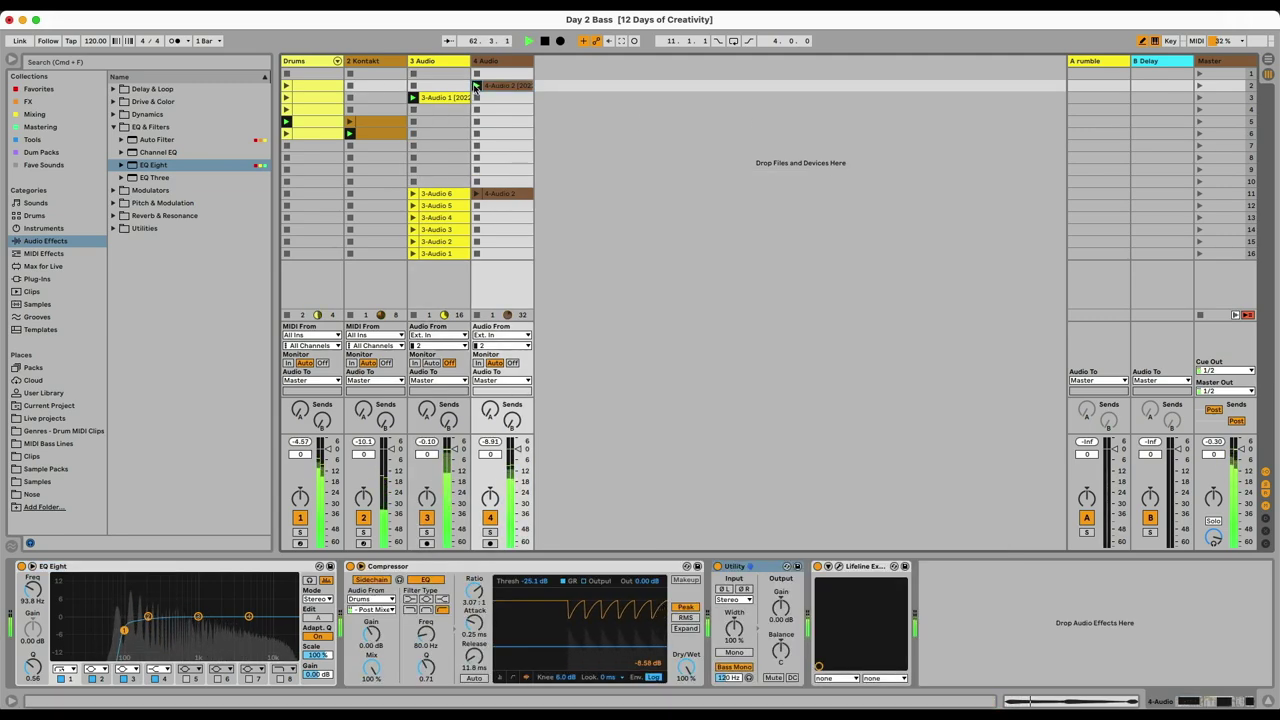
{"action": "key", "text": "space"}
{"action": "key", "text": "super+d"}
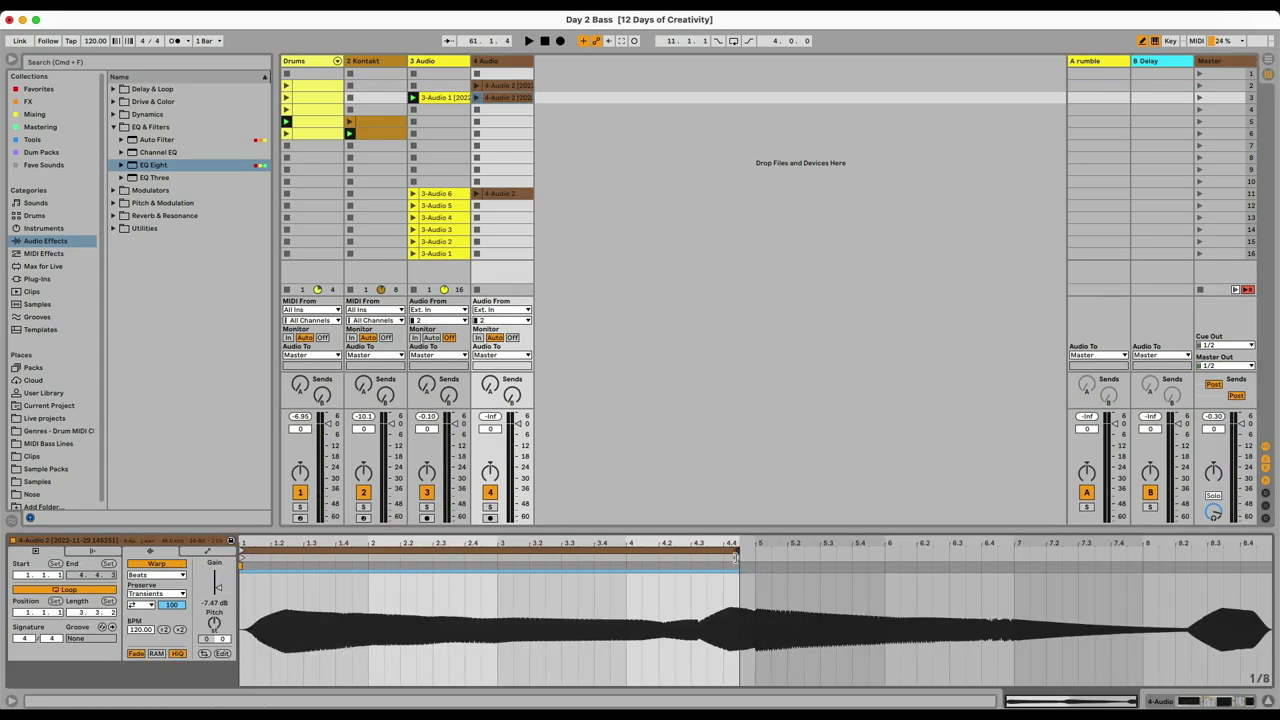
{"action": "key", "text": "space"}
{"action": "left_click", "coordinate": [476, 98]}
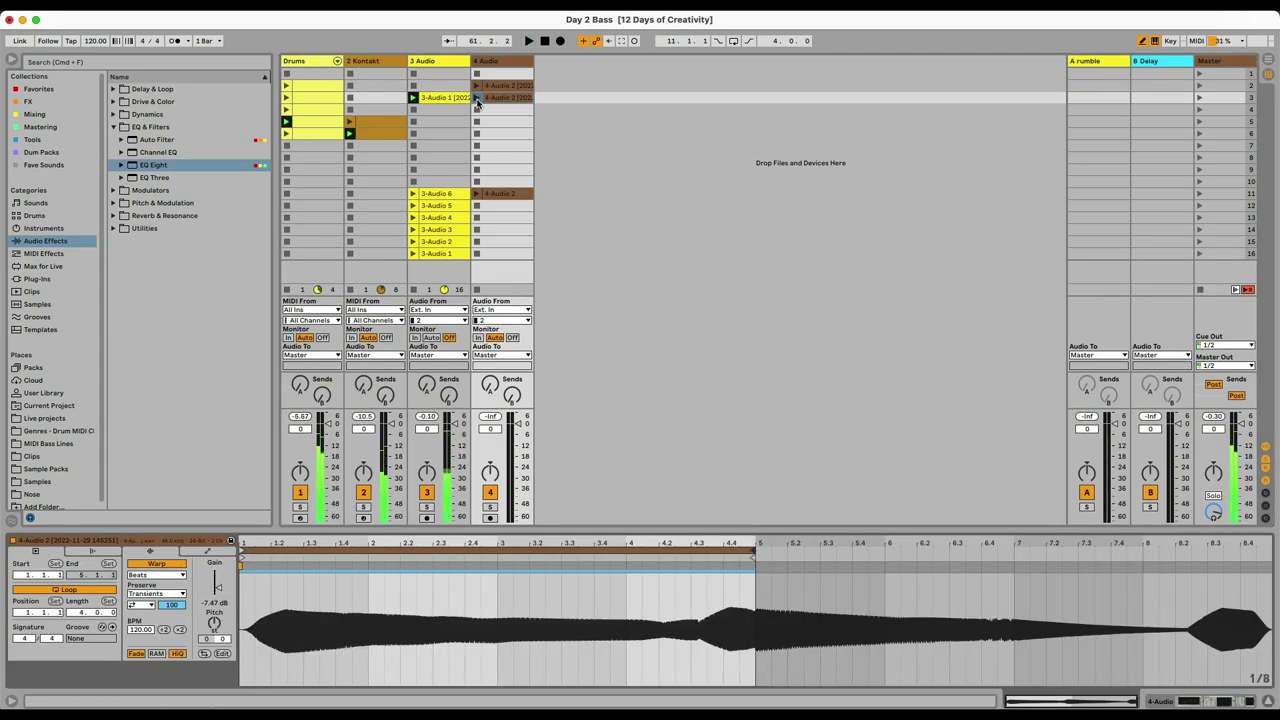